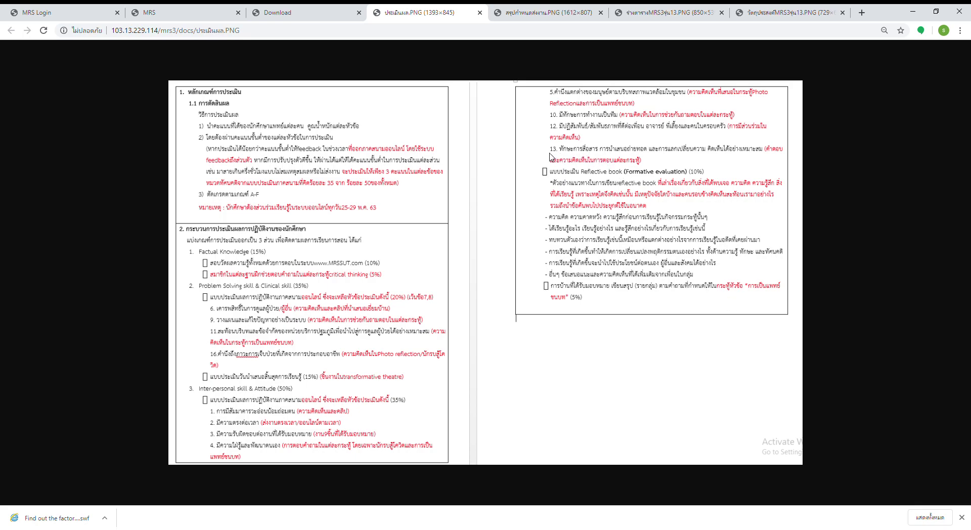
Return to the MRS site's home page and open the Transformative theatre page for station 01-จักราช.
left_click(317, 18)
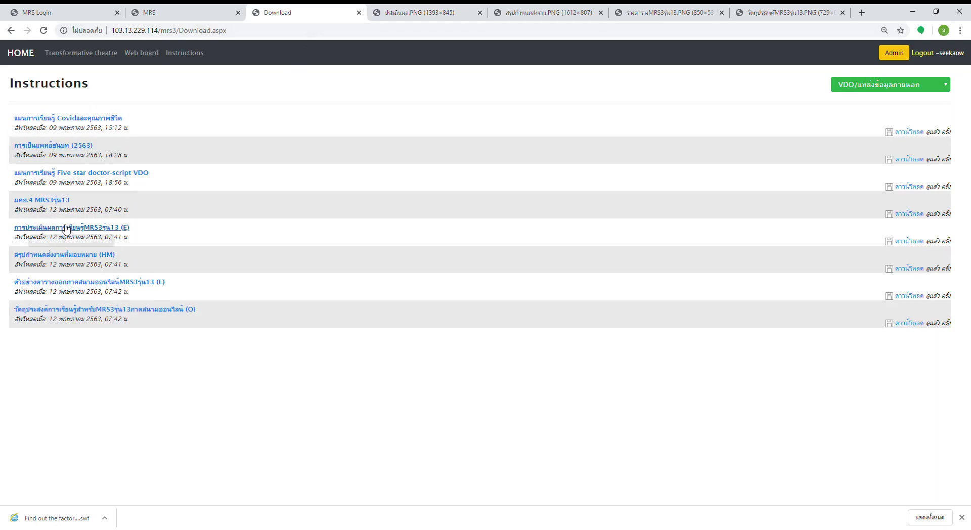
left_click(21, 56)
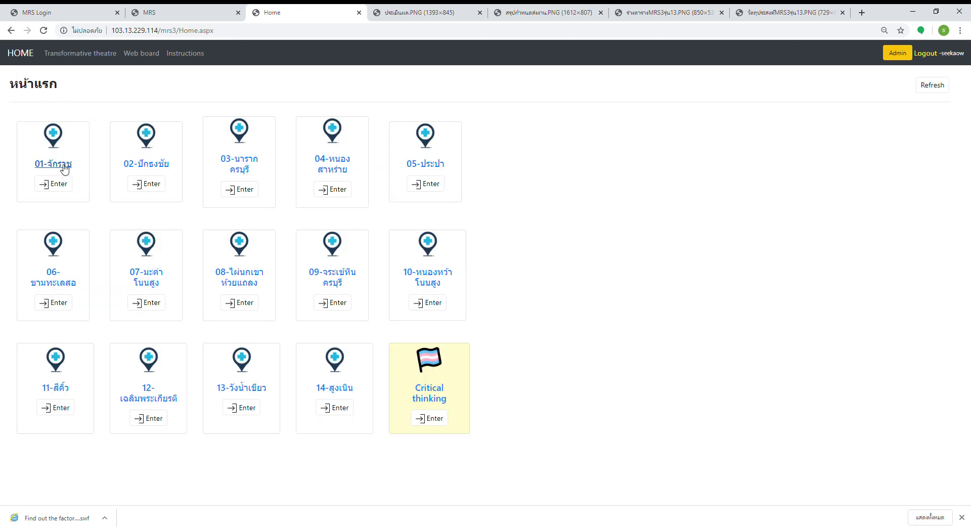
left_click(81, 55)
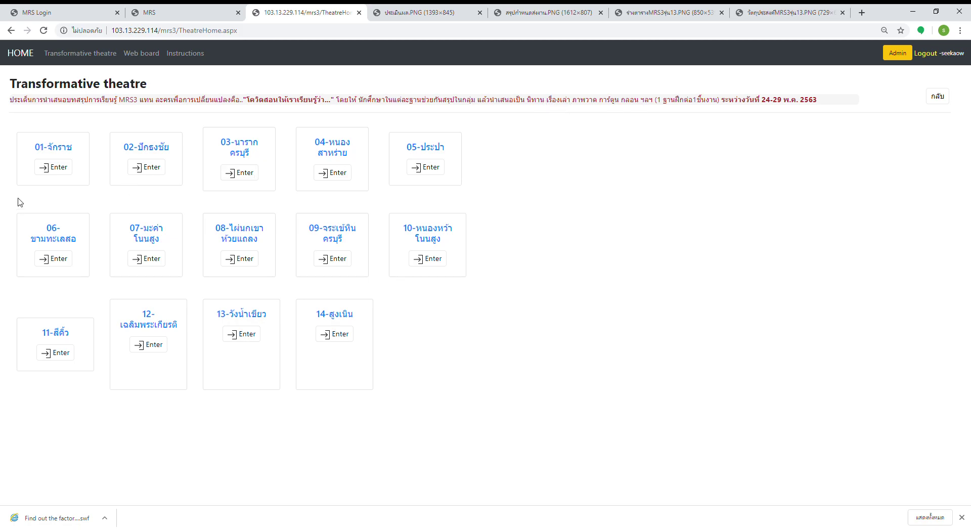
left_click(60, 172)
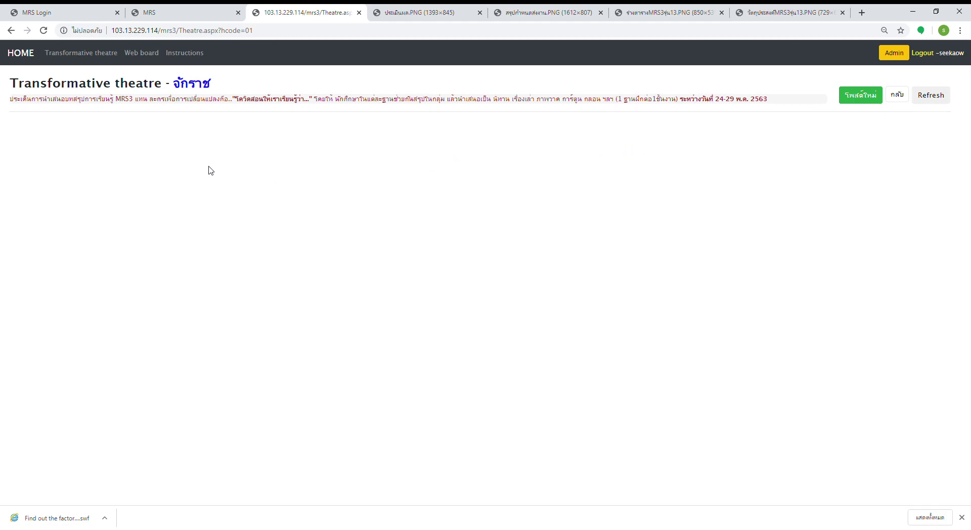
View Critical thinking question 1 for station 01-จักราช, and return to that station's question list.
left_click(20, 52)
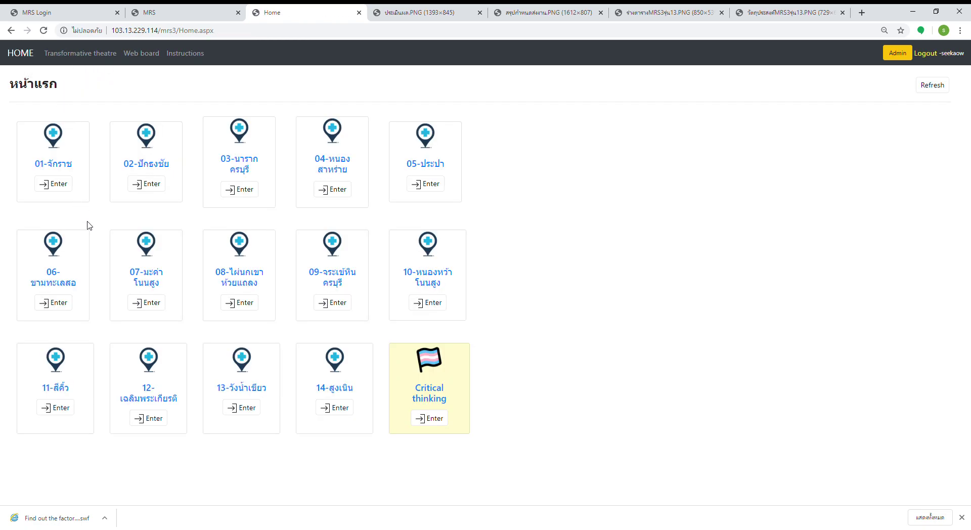
left_click(429, 418)
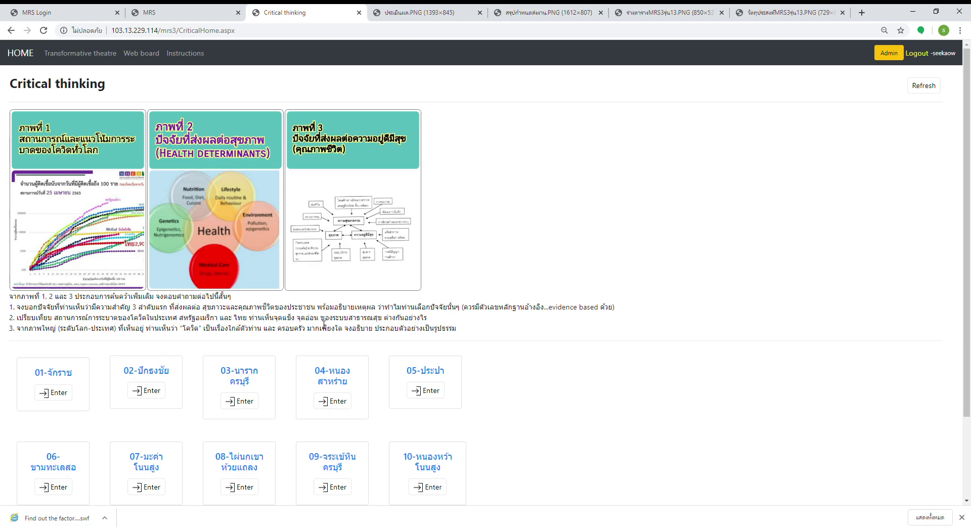
left_click(67, 399)
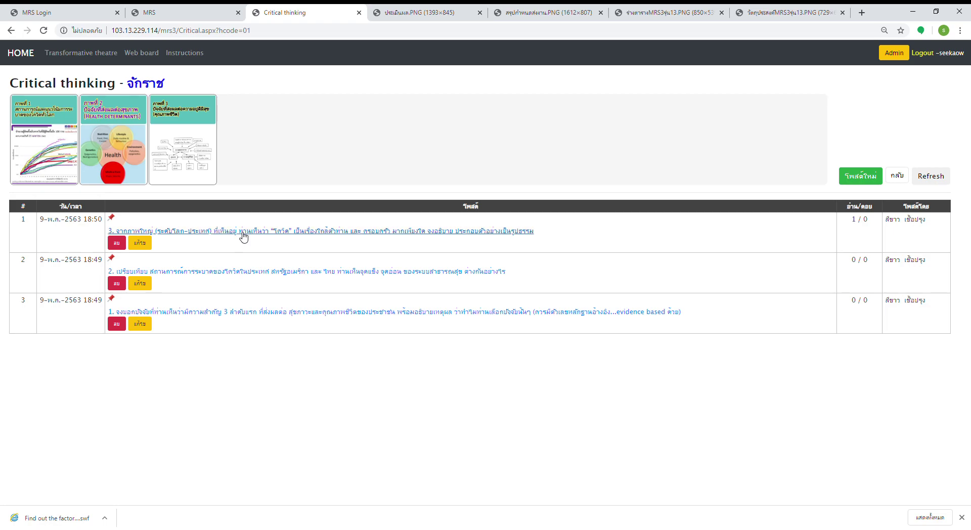
left_click(238, 313)
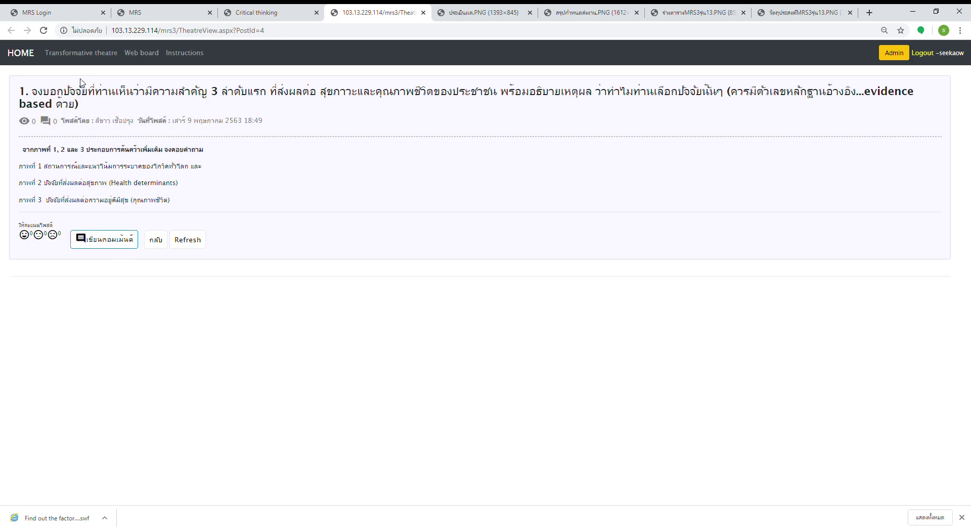
left_click(268, 15)
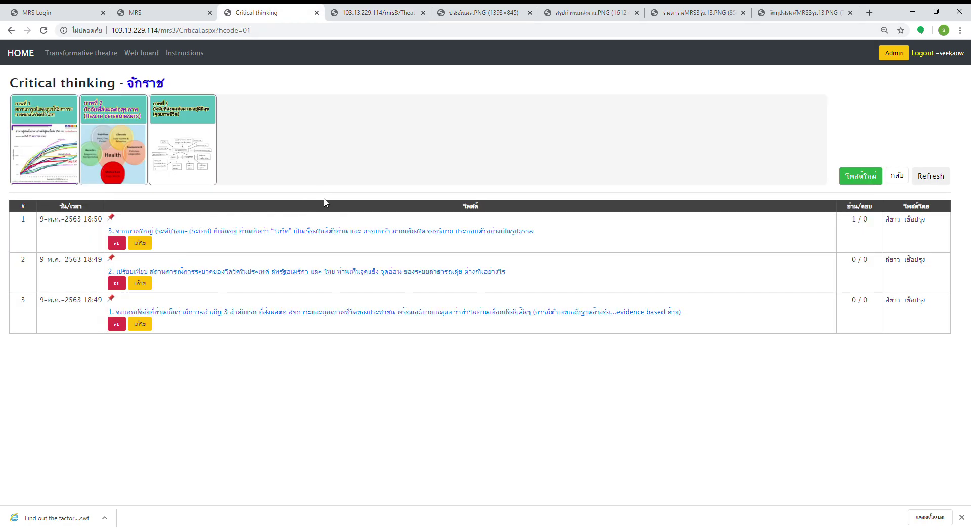
Open the Hazard post on the นักรบสู้โควิด board of station 01-จักราช.
left_click(30, 60)
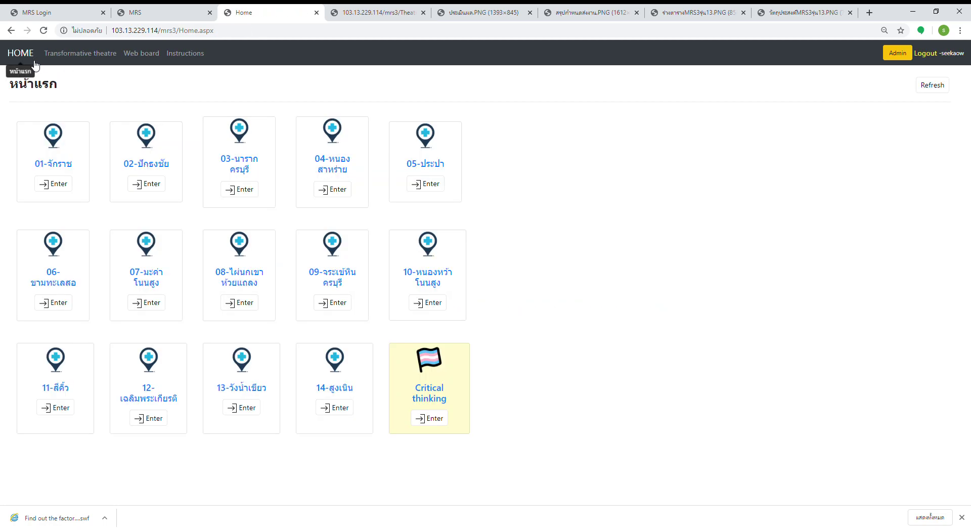
left_click(54, 184)
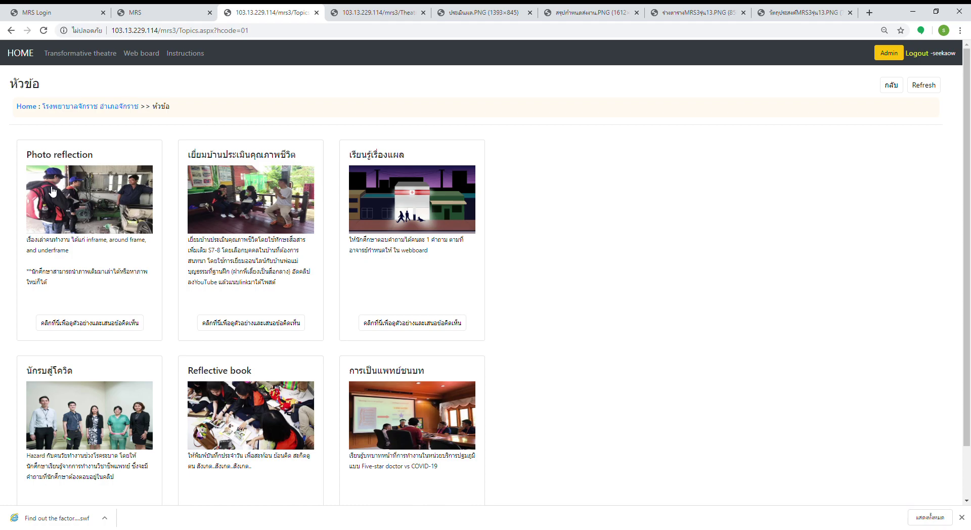
scroll(69, 476, "down", 1)
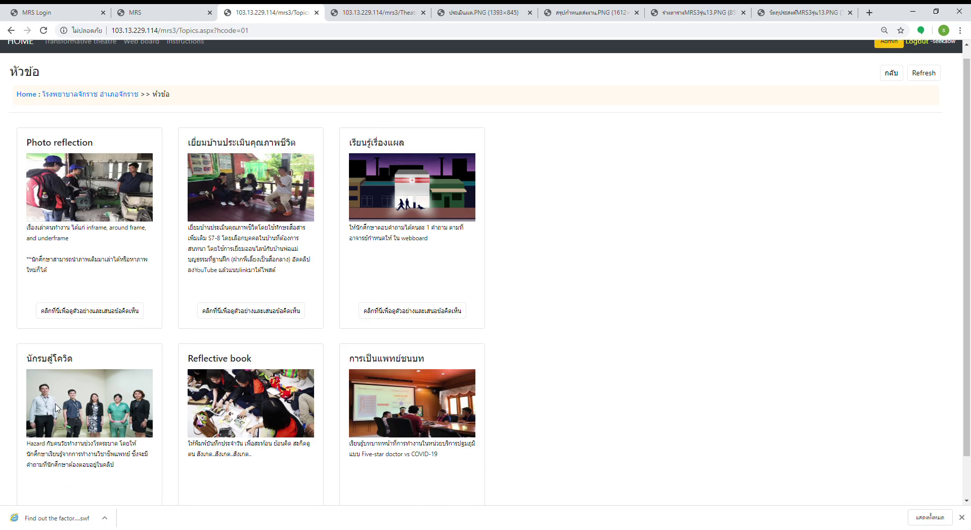
left_click(90, 483)
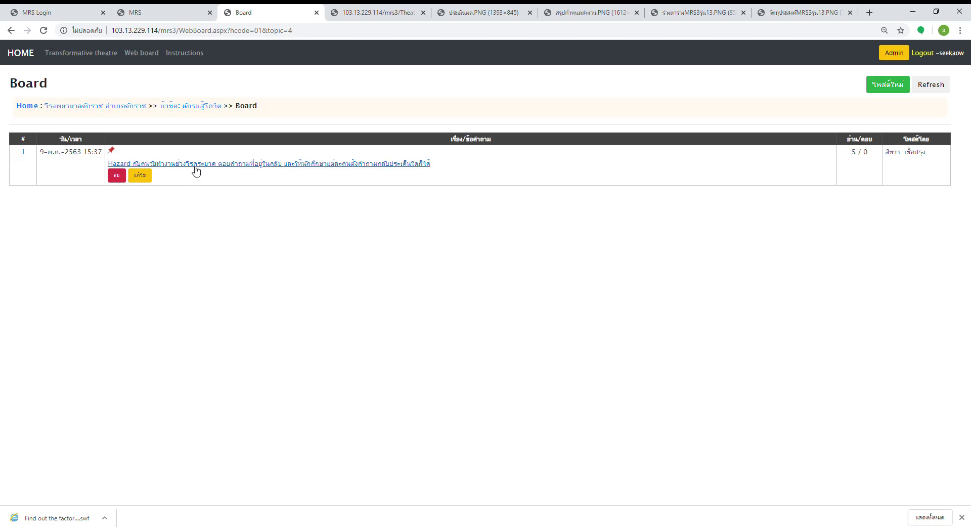
left_click(195, 167)
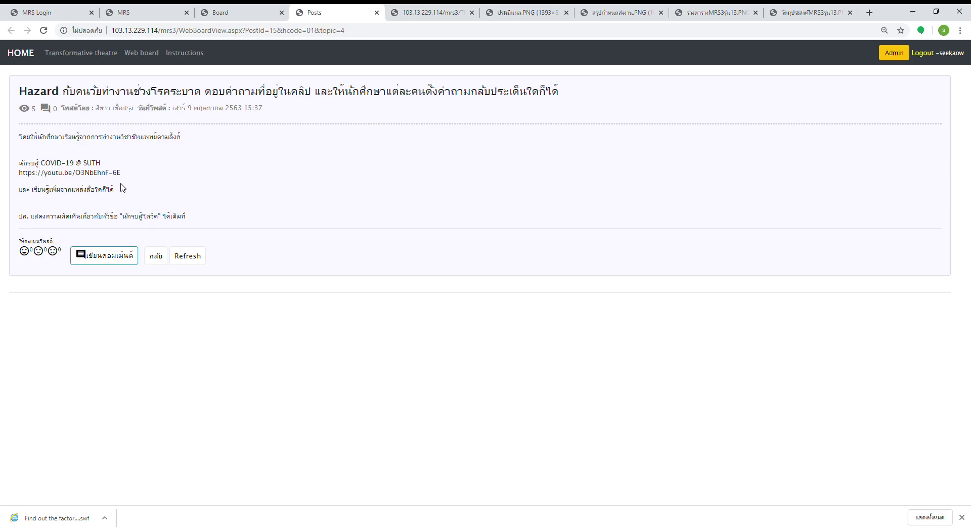
Show the comment editor for the Hazard post and close it without saving.
left_click(113, 254)
left_click(124, 259)
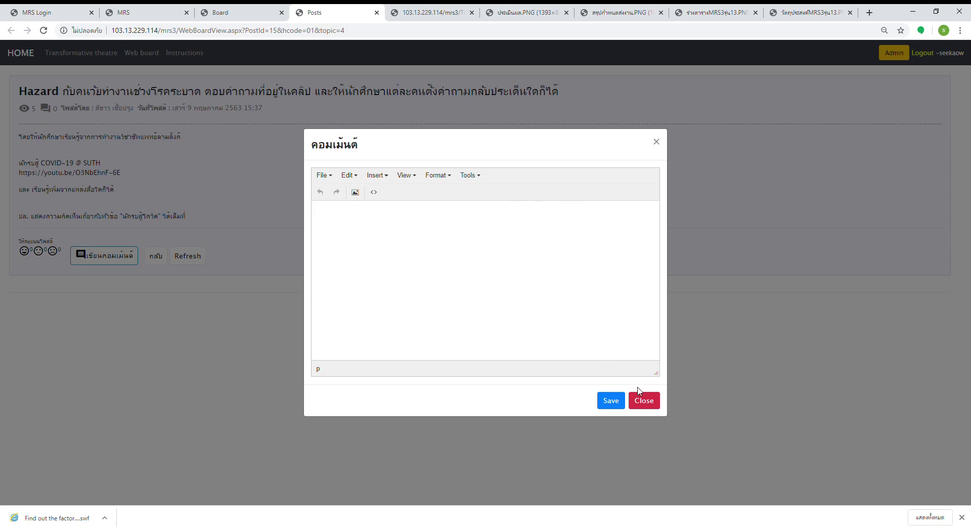
left_click(643, 401)
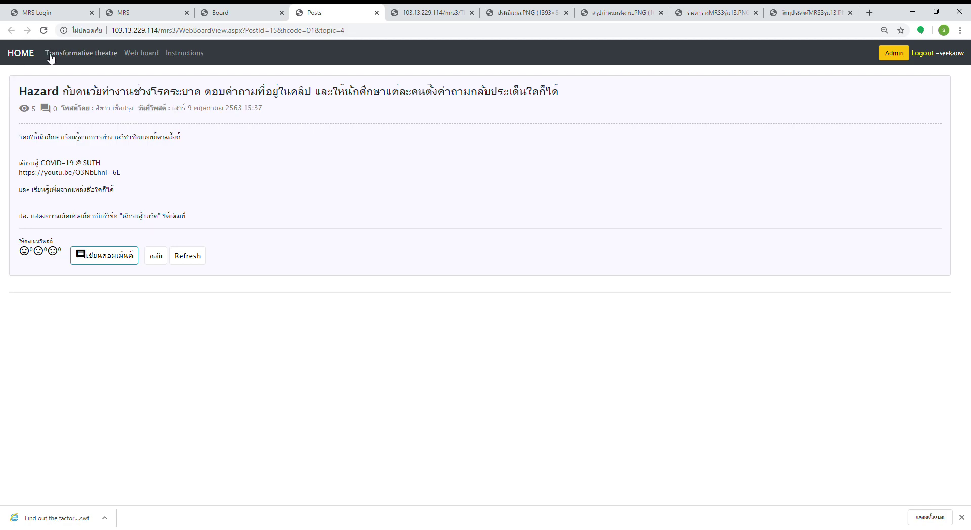
Open the group interview assignment post on station 01-จักราช's การเป็นแพทย์ชนบท board.
left_click(28, 64)
left_click(65, 181)
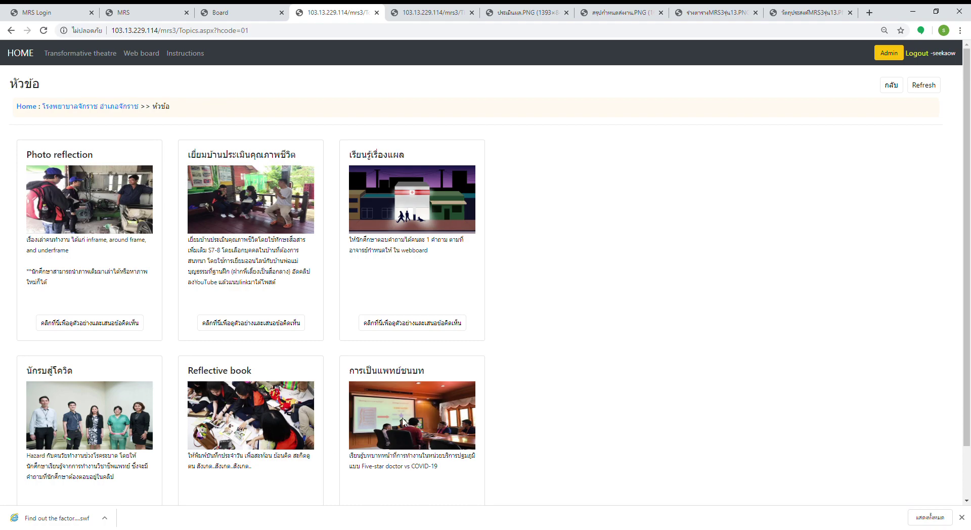
scroll(402, 470, "down", 1)
left_click(403, 484)
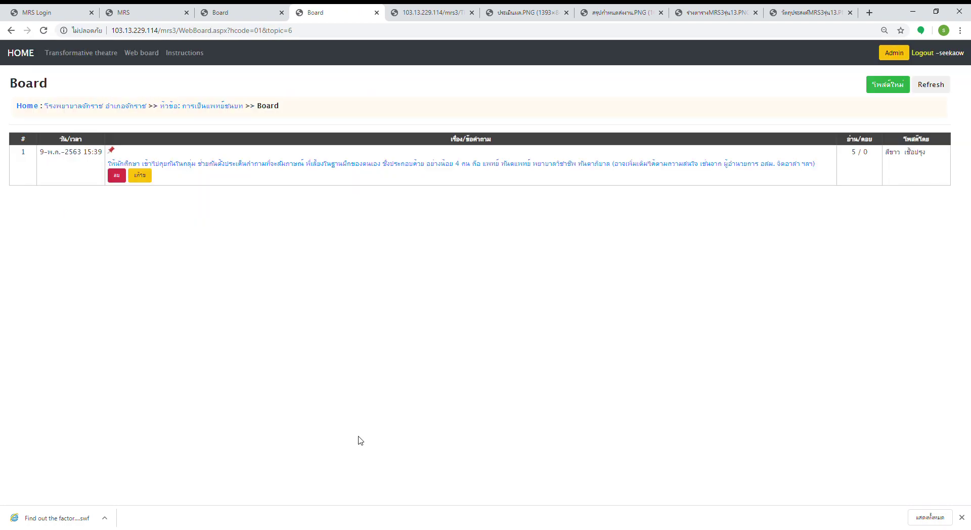
left_click(320, 165)
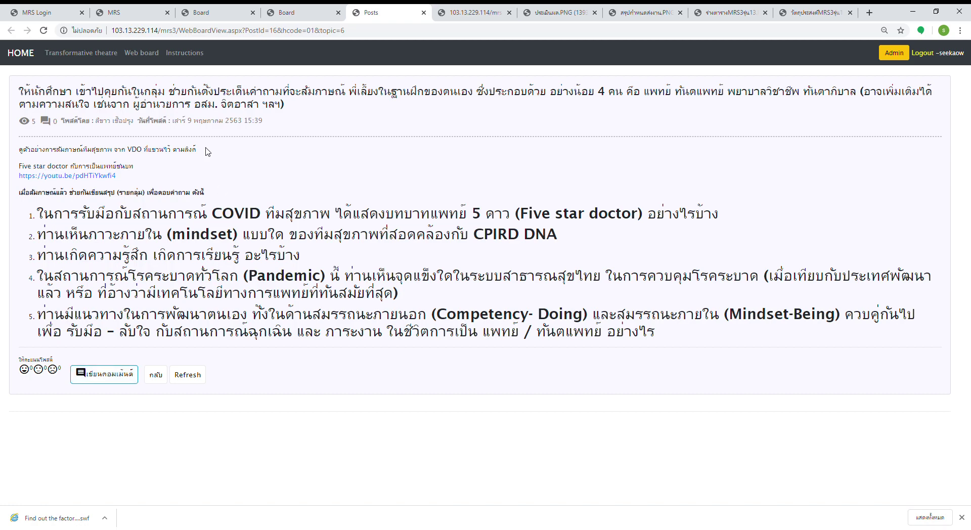
Revisit the topic list of station 01-จักราช, and open the Critical thinking overview from the home page.
left_click(20, 54)
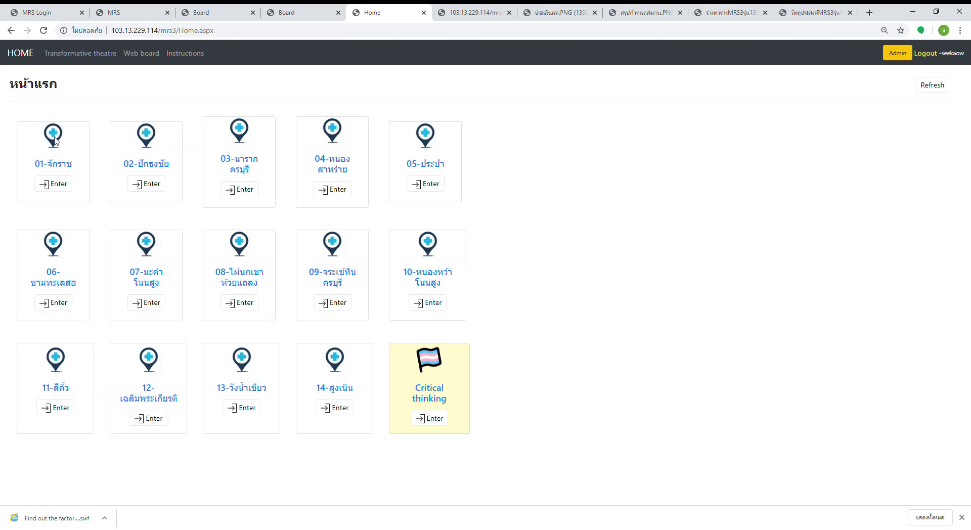
left_click(55, 184)
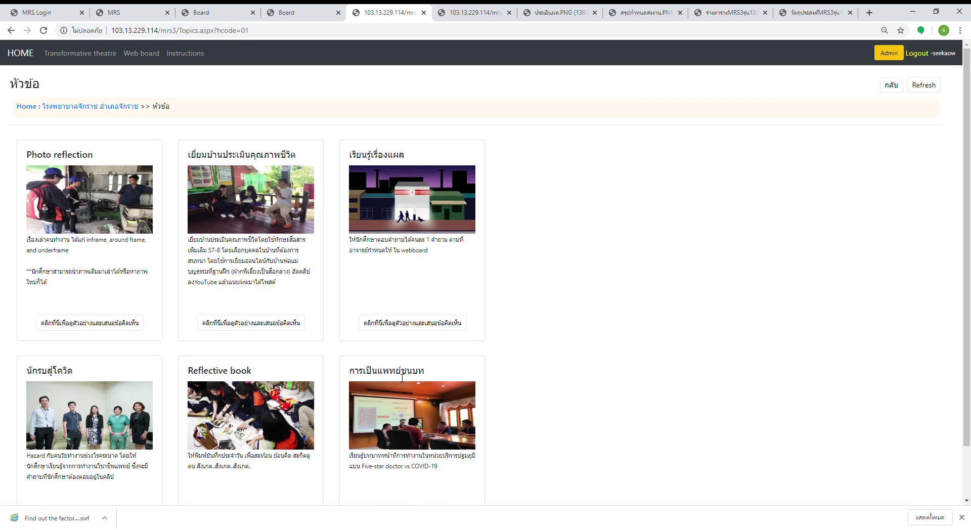
left_click(35, 108)
left_click(444, 422)
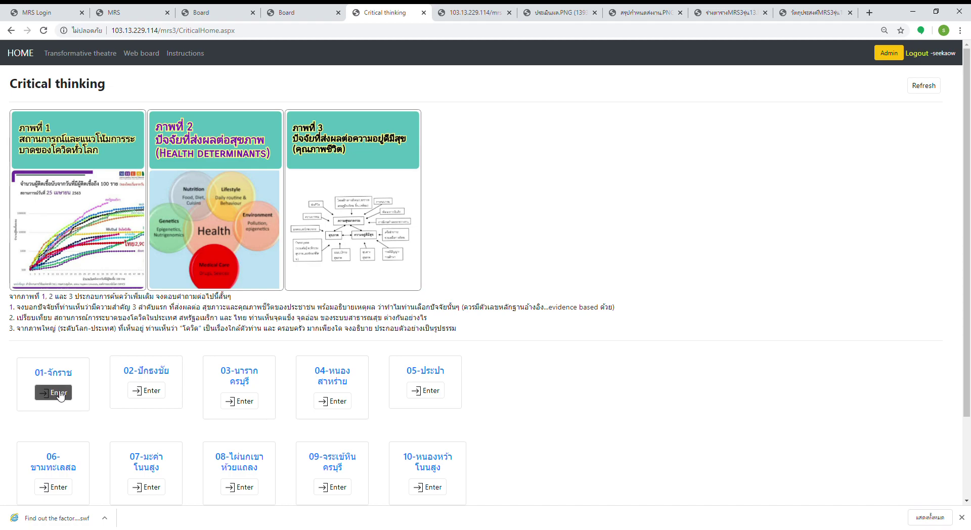
Open the VDO clip assignment post on station 01-จักราช's เยี่ยมบ้านประเมินคุณภาพชีวิต board.
left_click(34, 59)
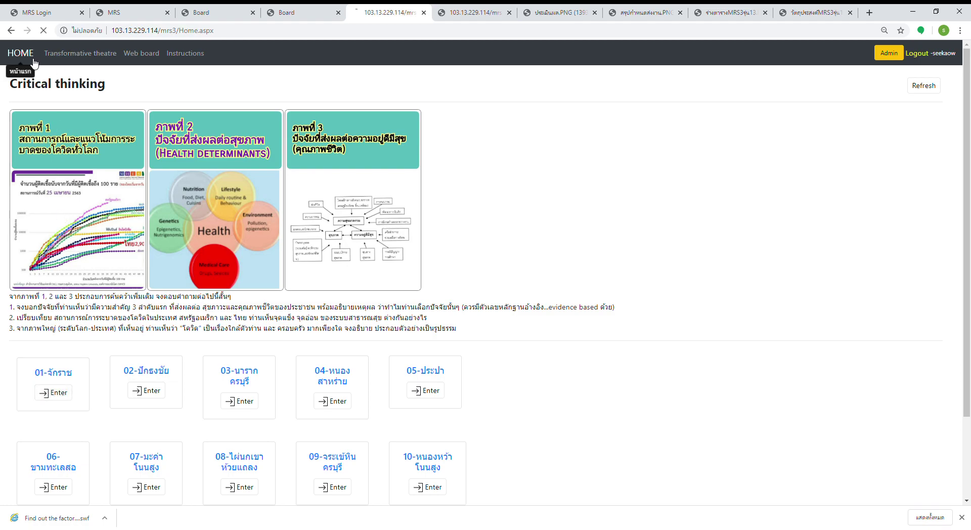
left_click(55, 187)
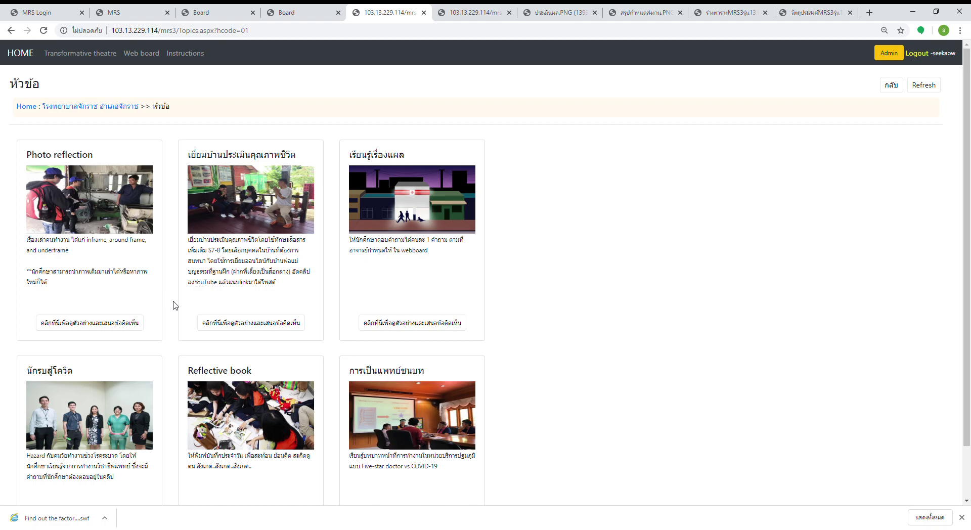
scroll(223, 308, "down", 1)
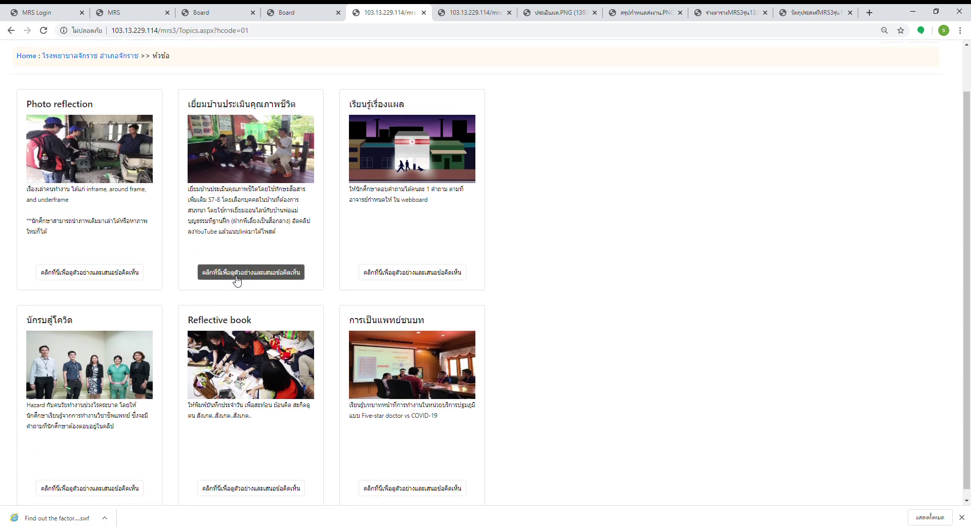
left_click(237, 281)
left_click(222, 163)
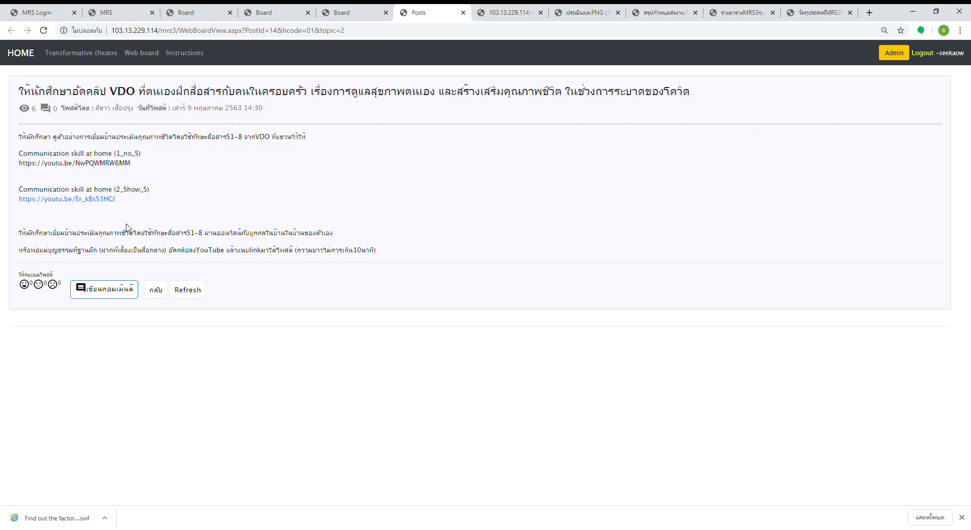
Highlight part of the online home visit instruction, show the post's comment editor and close it without saving.
left_click_drag(51, 241, 275, 238)
left_click(130, 287)
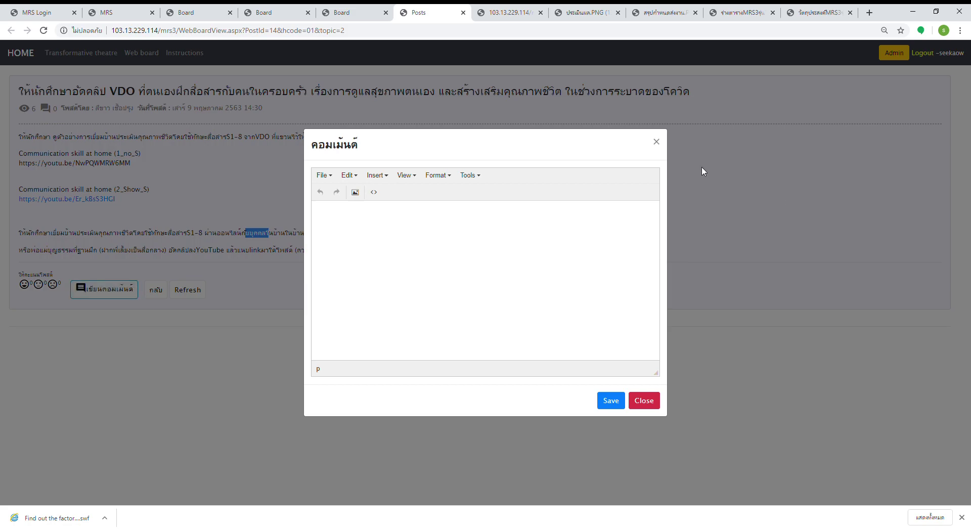
left_click(656, 142)
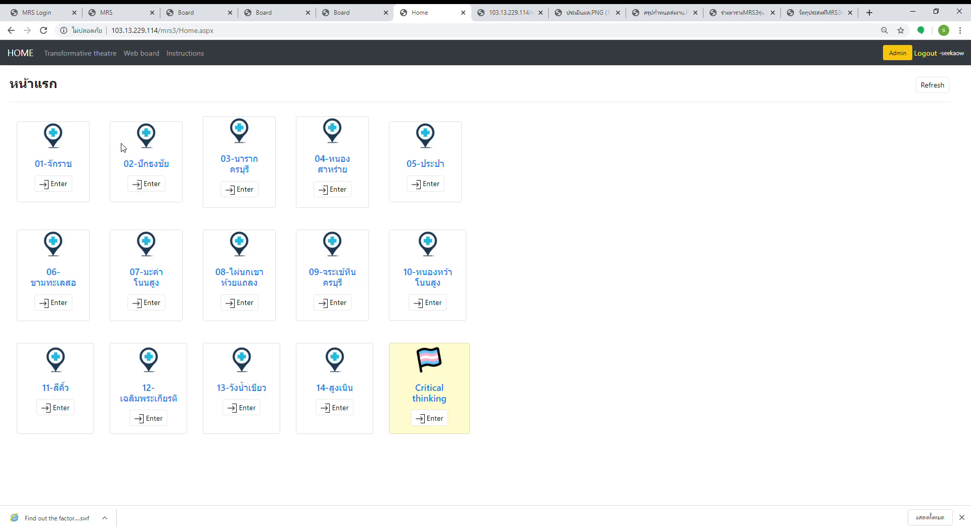
Open station 01-จักราช's Photo reflection post and examine its Inframe, Around frame and UnderFrame example along with the sample photo.
left_click(53, 184)
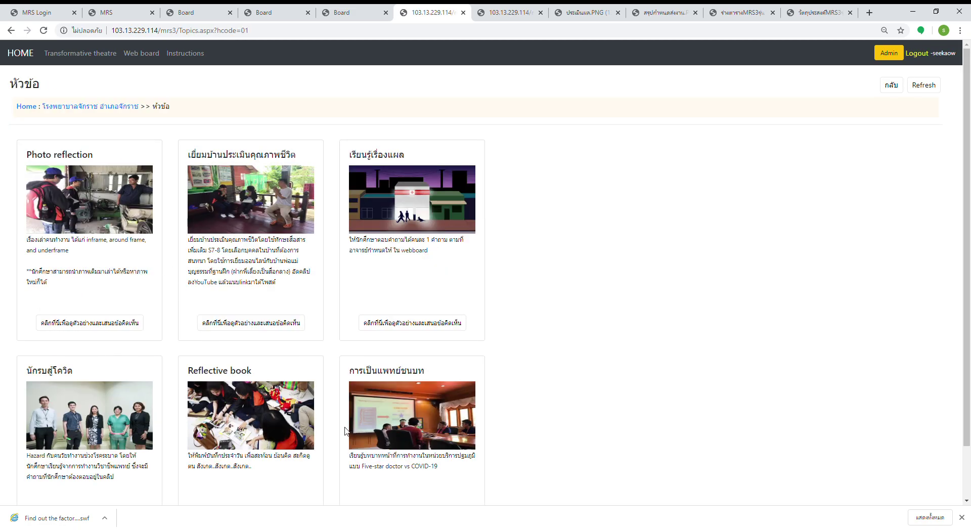
left_click(113, 326)
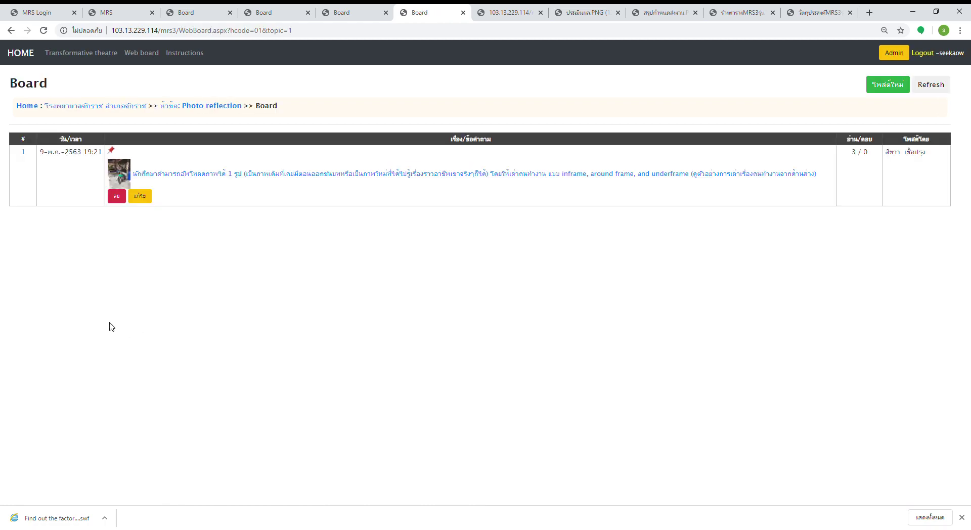
left_click(238, 181)
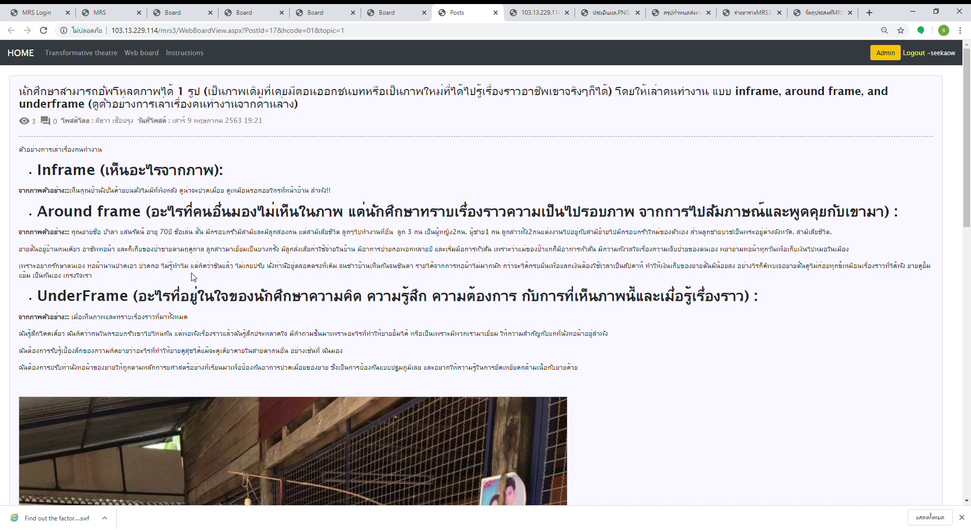
scroll(194, 276, "down", 7)
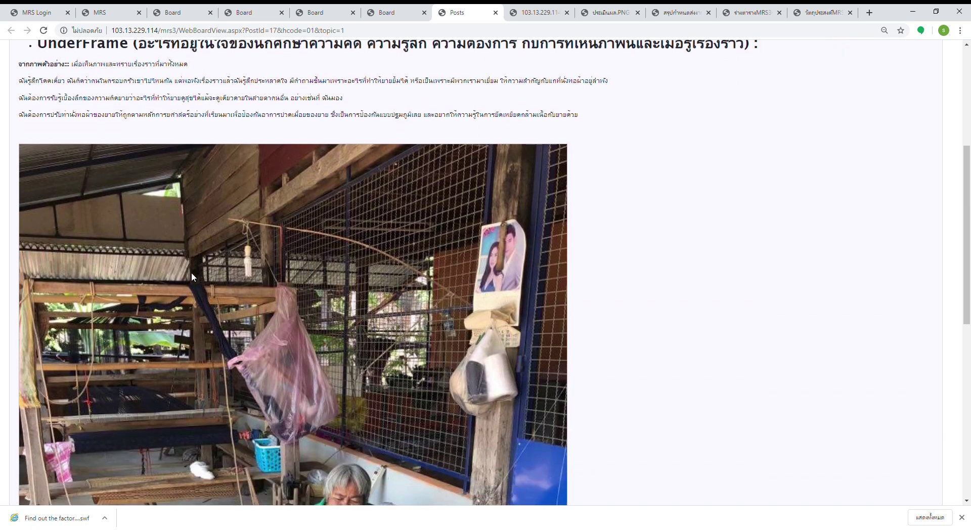
scroll(359, 360, "down", 2)
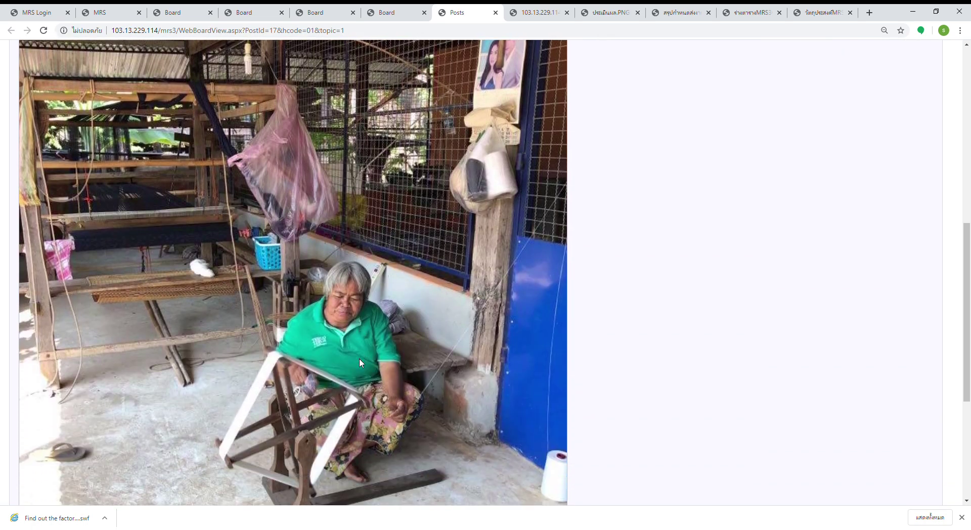
scroll(360, 359, "up", 3)
scroll(359, 360, "up", 1)
scroll(359, 360, "up", 3)
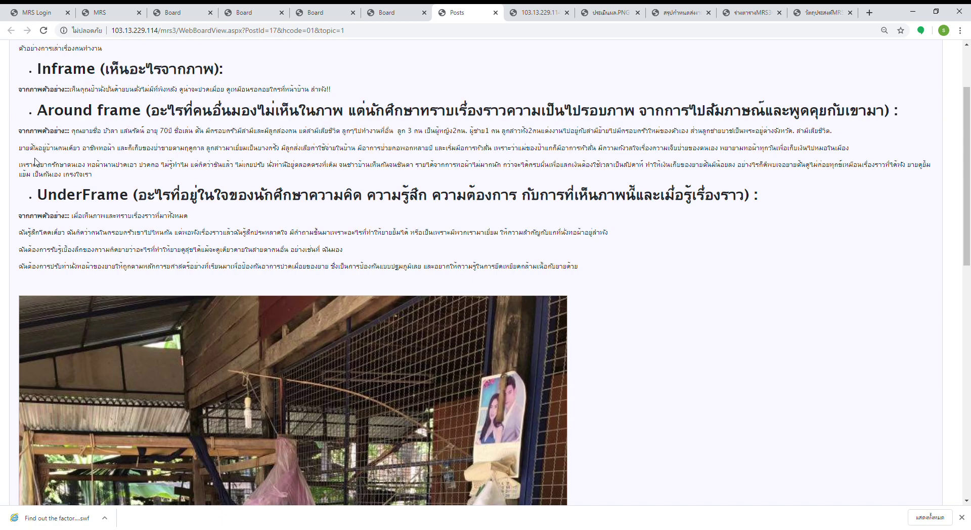
scroll(53, 159, "up", 1)
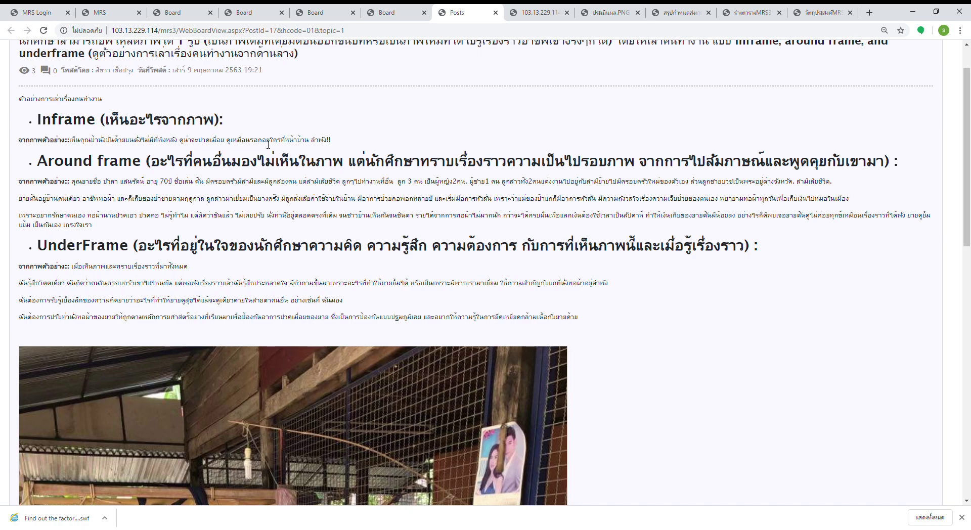
Compare the Photo reflection post's Inframe and Around frame example text with the sample photo of the elderly woman at work.
scroll(226, 439, "down", 7)
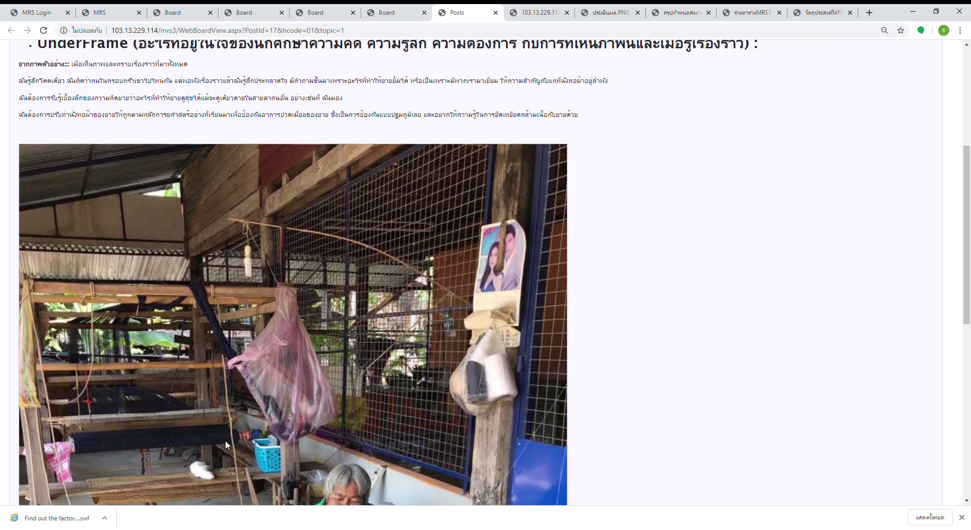
scroll(227, 445, "down", 3)
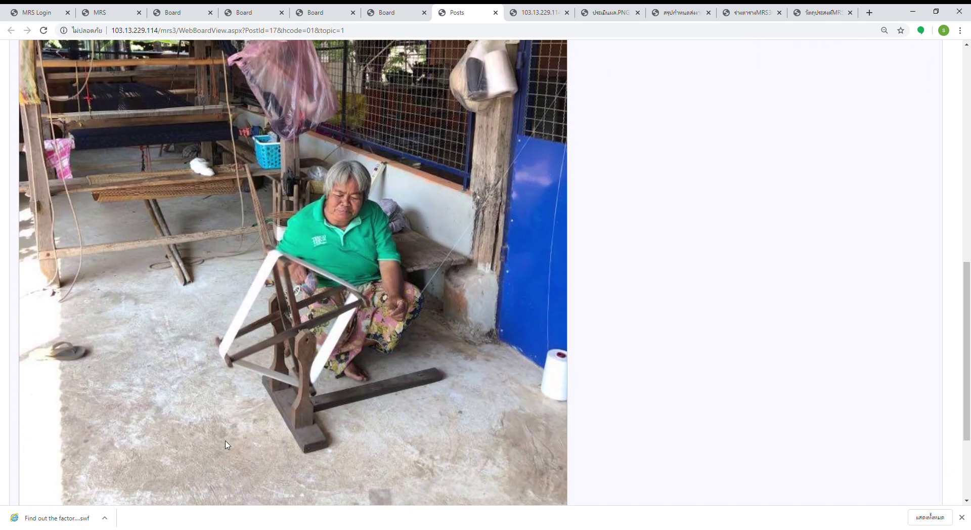
scroll(227, 445, "up", 10)
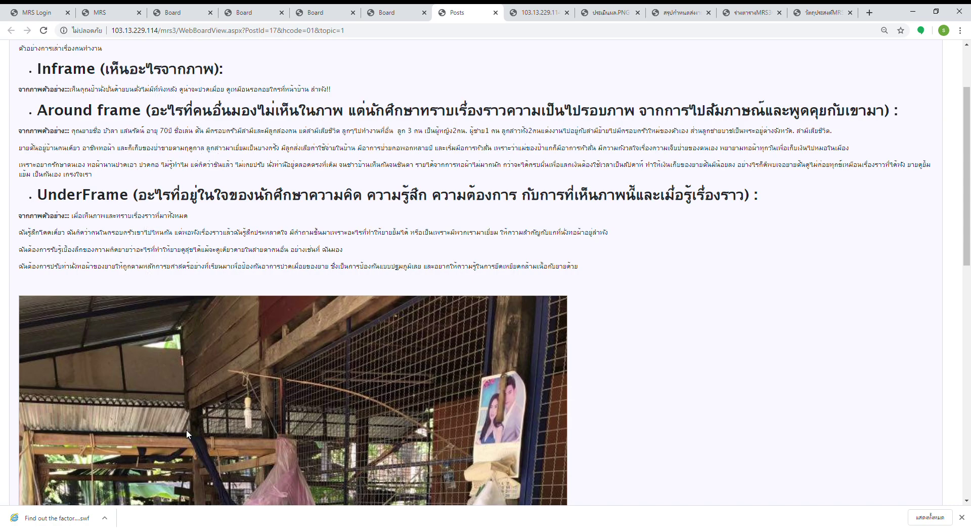
scroll(186, 429, "down", 1)
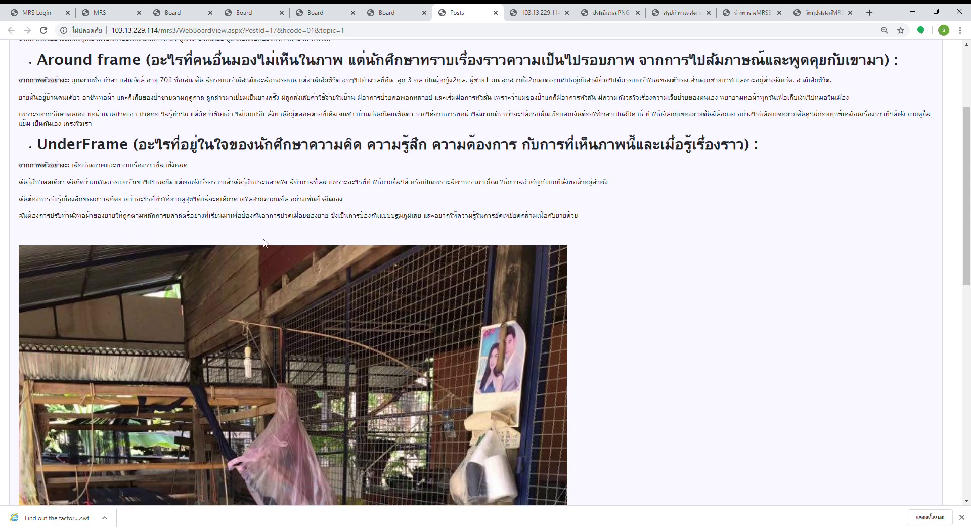
scroll(396, 336, "down", 4)
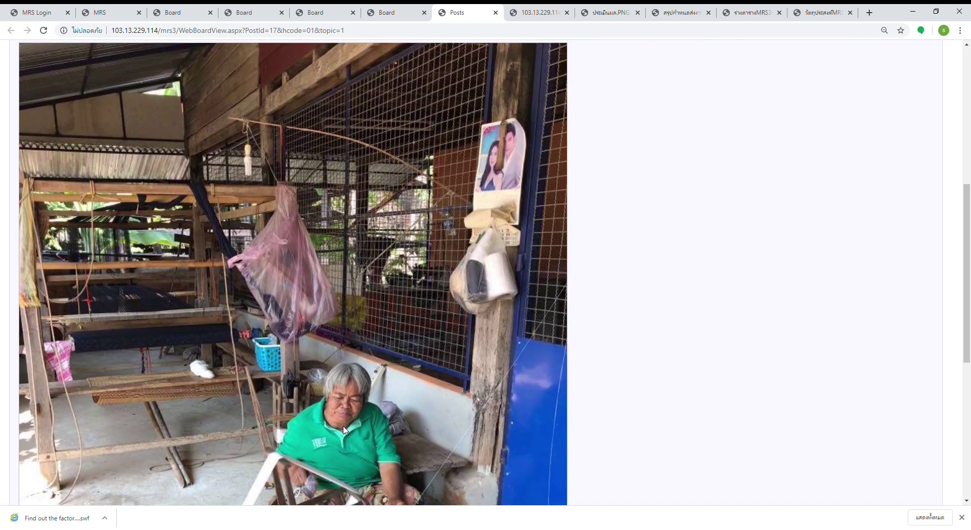
scroll(396, 387, "up", 4)
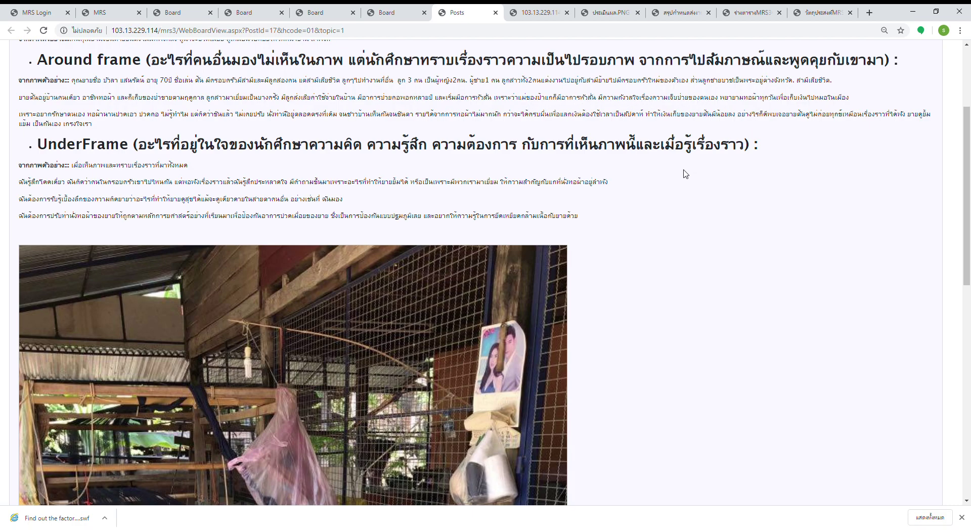
scroll(685, 173, "down", 1)
scroll(685, 173, "up", 2)
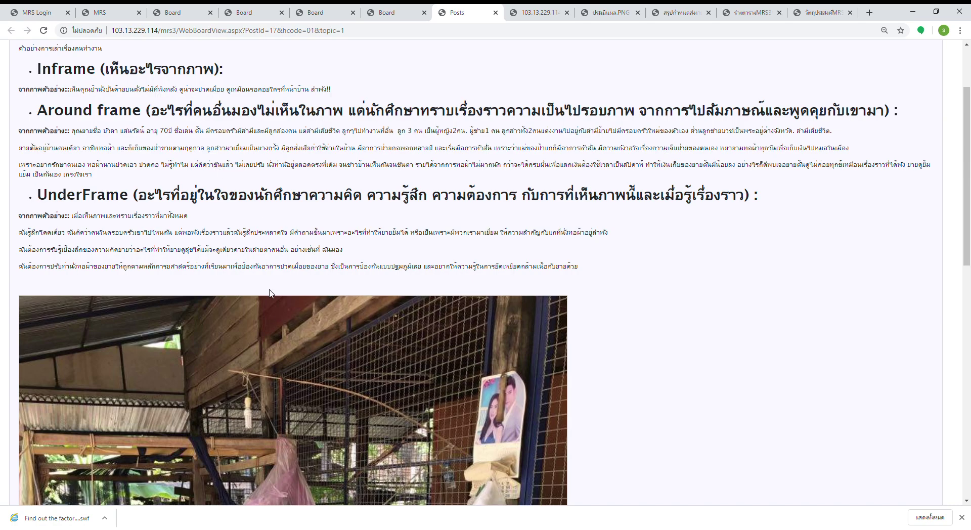
scroll(262, 376, "down", 2)
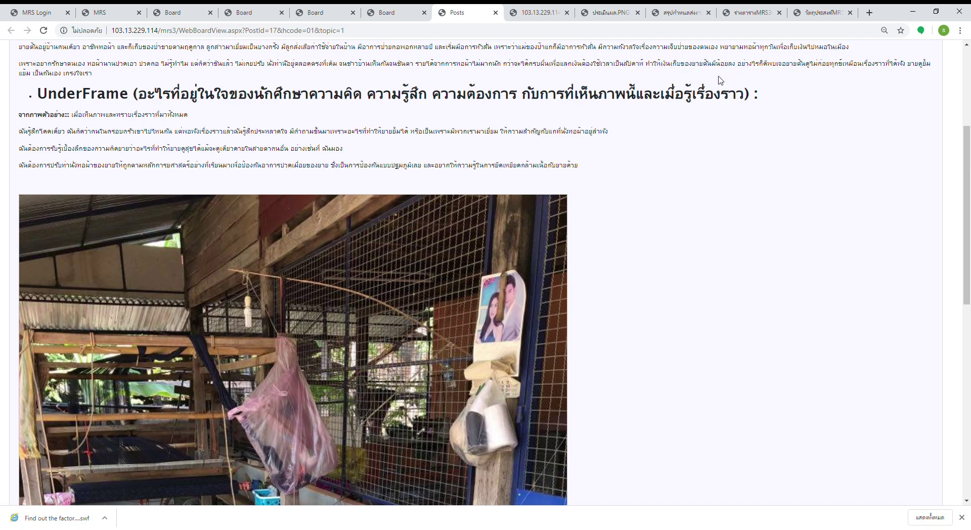
scroll(328, 282, "down", 2)
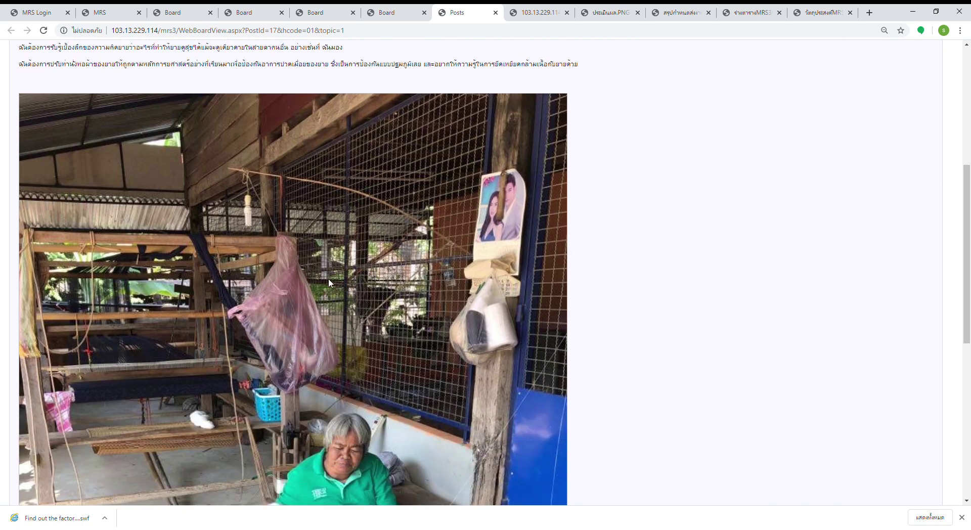
scroll(328, 282, "up", 4)
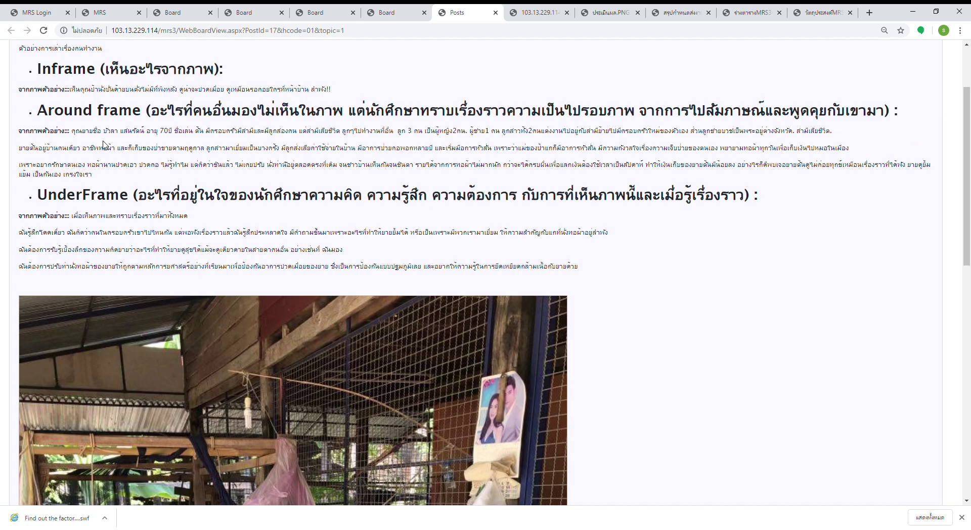
Examine the UnderFrame example text in the Photo reflection post against the details of the sample photo.
scroll(213, 429, "down", 3)
scroll(215, 427, "up", 4)
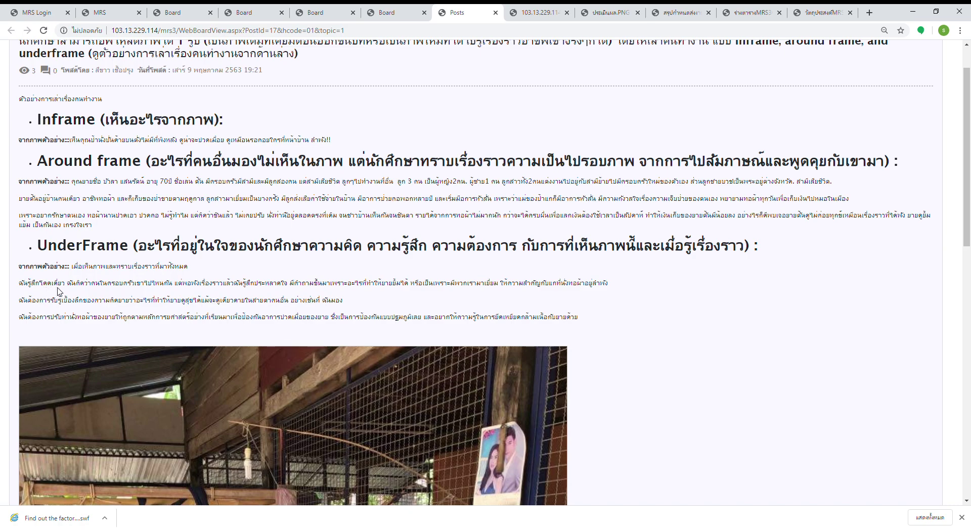
scroll(245, 478, "down", 4)
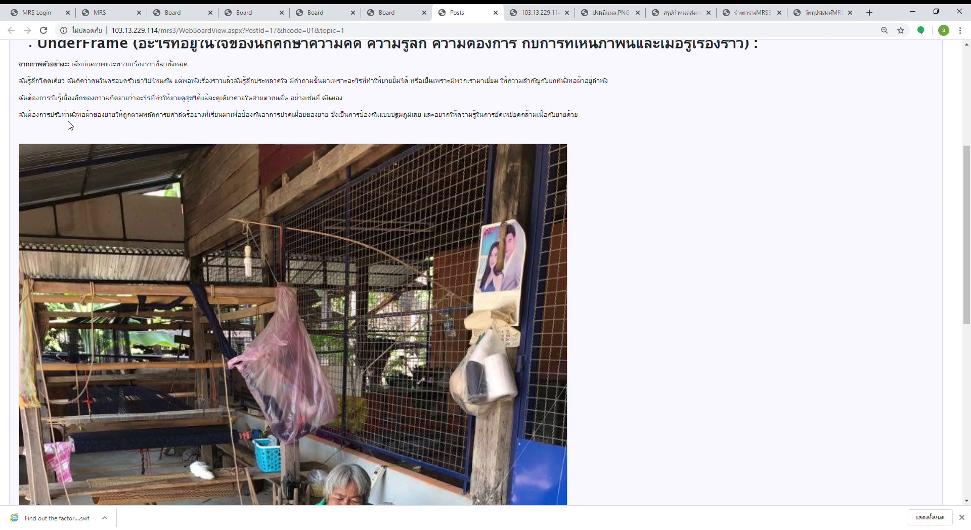
scroll(151, 273, "down", 1)
scroll(180, 311, "down", 2)
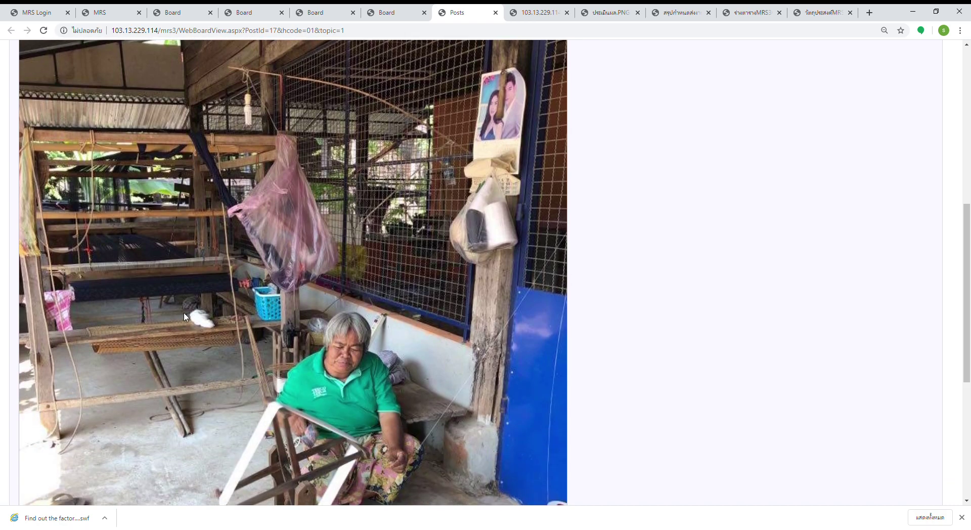
scroll(196, 303, "up", 2)
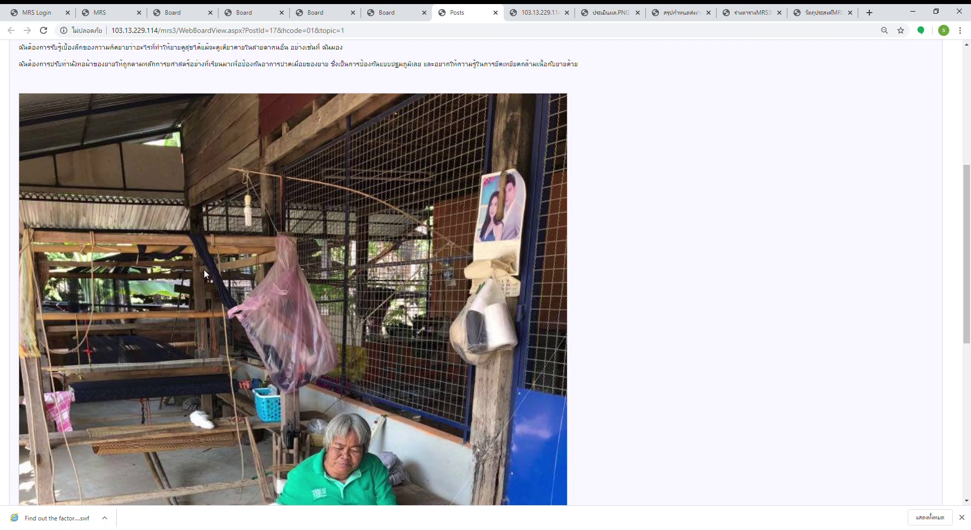
scroll(201, 304, "down", 2)
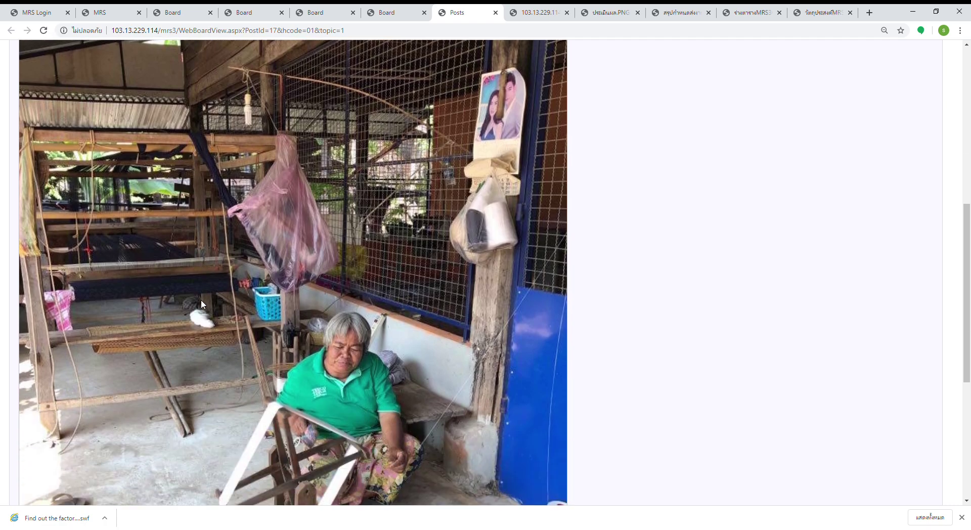
scroll(201, 303, "up", 3)
scroll(201, 303, "up", 2)
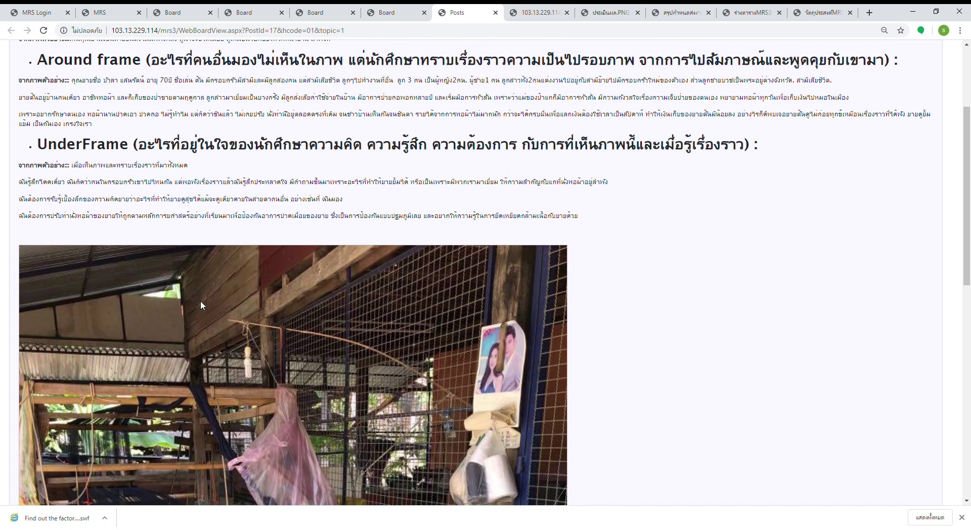
scroll(199, 302, "up", 2)
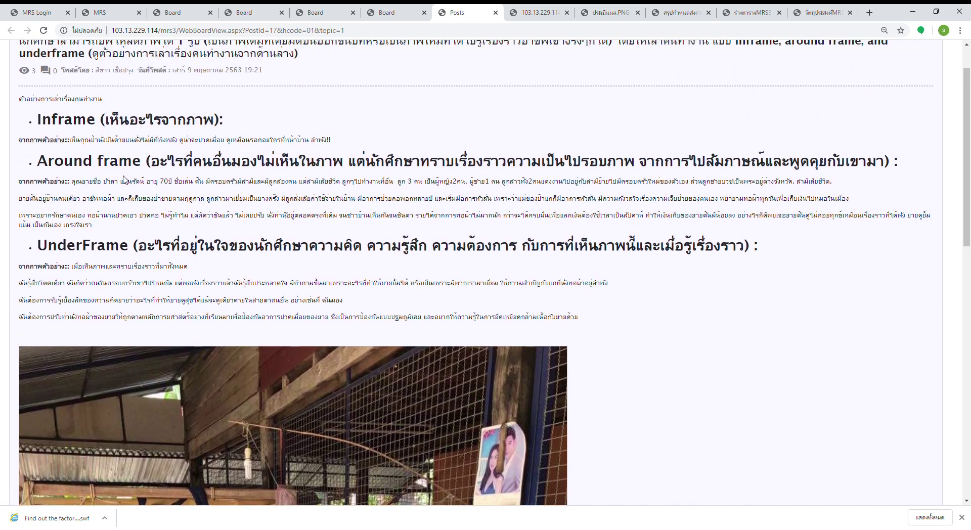
scroll(157, 384, "down", 4)
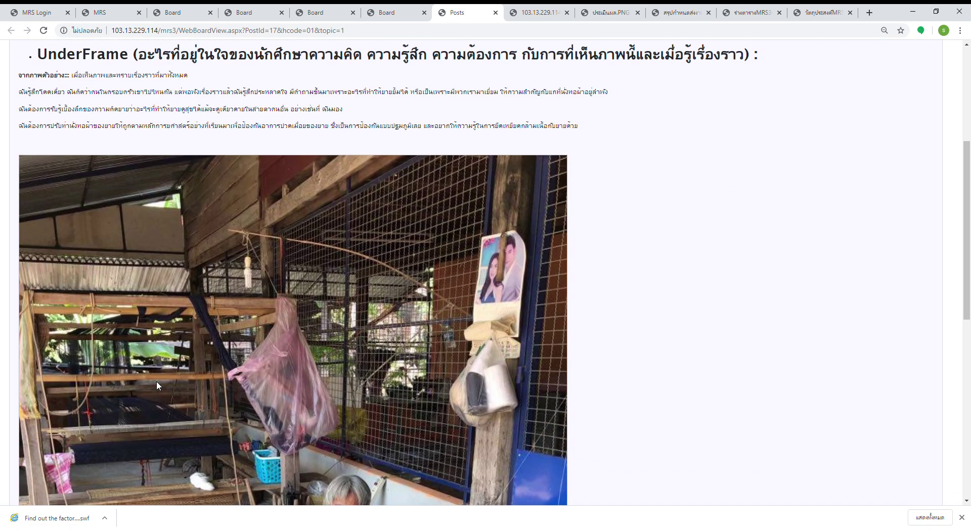
scroll(156, 380, "down", 2)
scroll(156, 380, "up", 5)
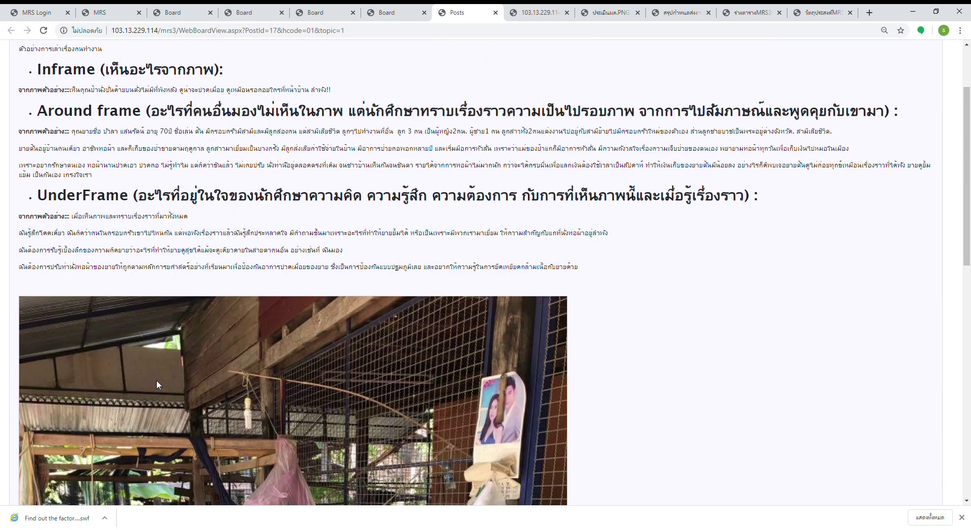
Return to the home page, go to station 01-จักราช's เรียนรู้เรื่องแผล board and open its wound question post.
scroll(156, 380, "up", 3)
left_click(23, 55)
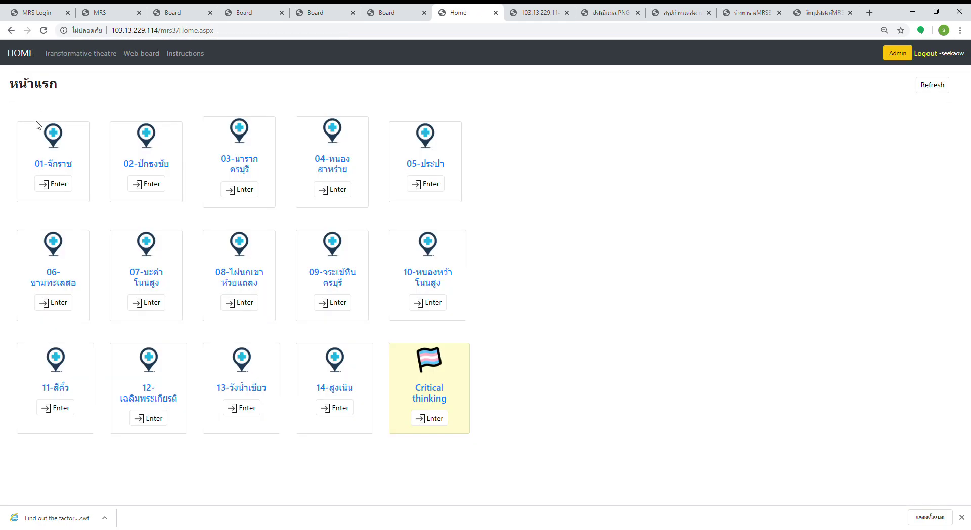
left_click(53, 184)
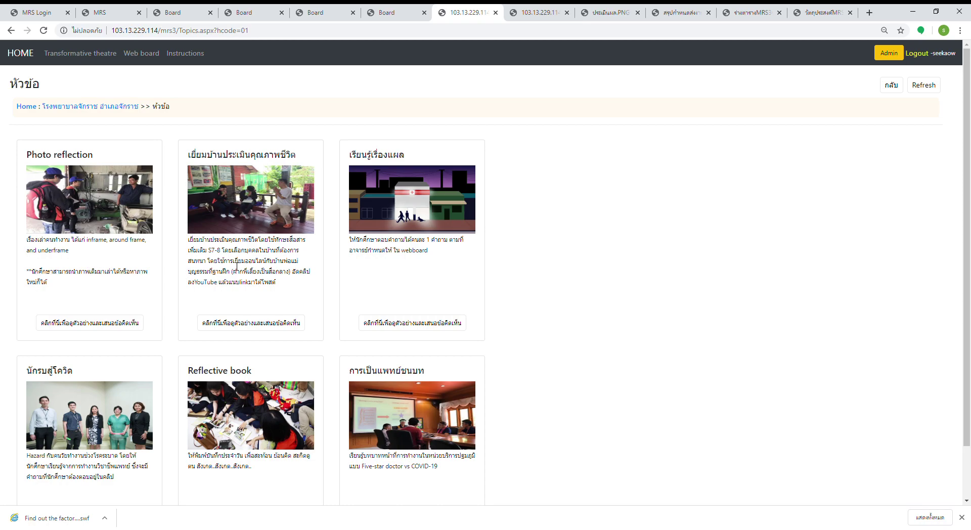
left_click(388, 326)
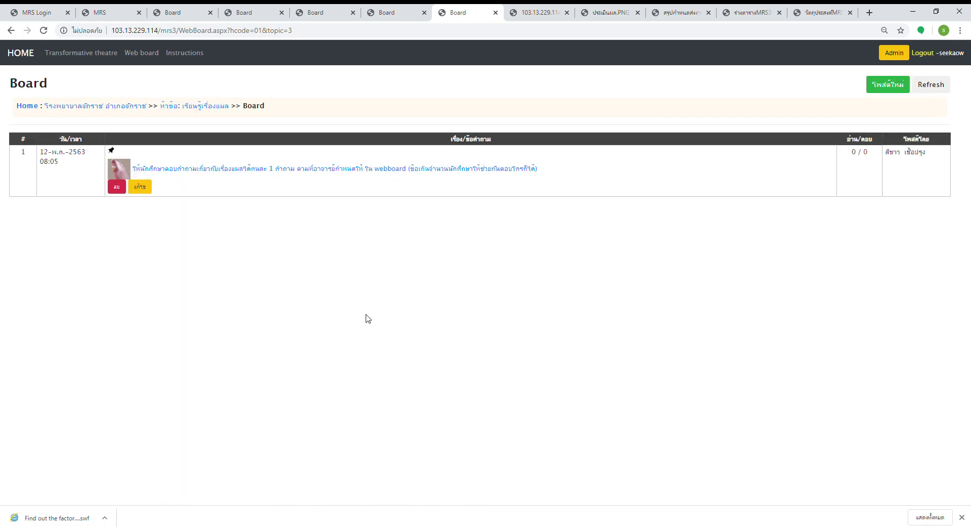
left_click(330, 170)
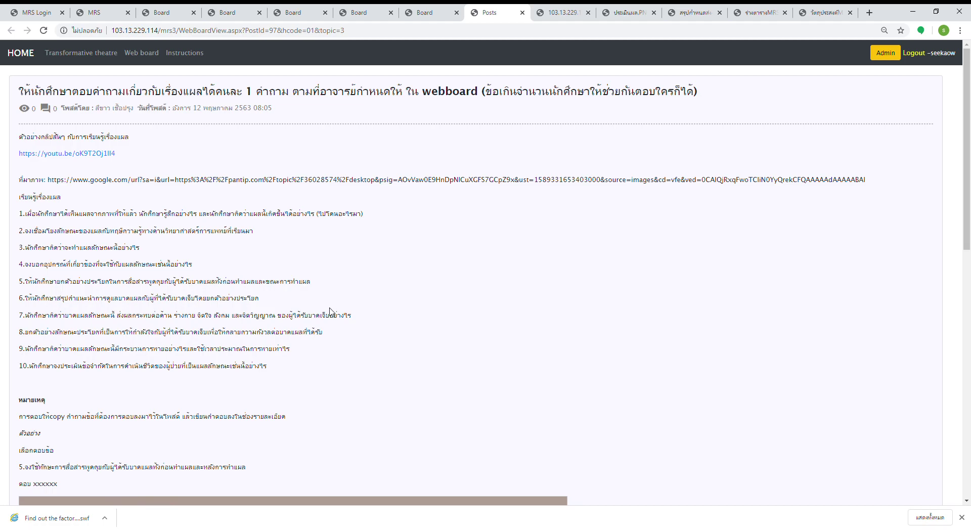
Review the post's wound questions, sample answer format and wound photo, then show the comment editor and close it without saving.
scroll(330, 310, "down", 8)
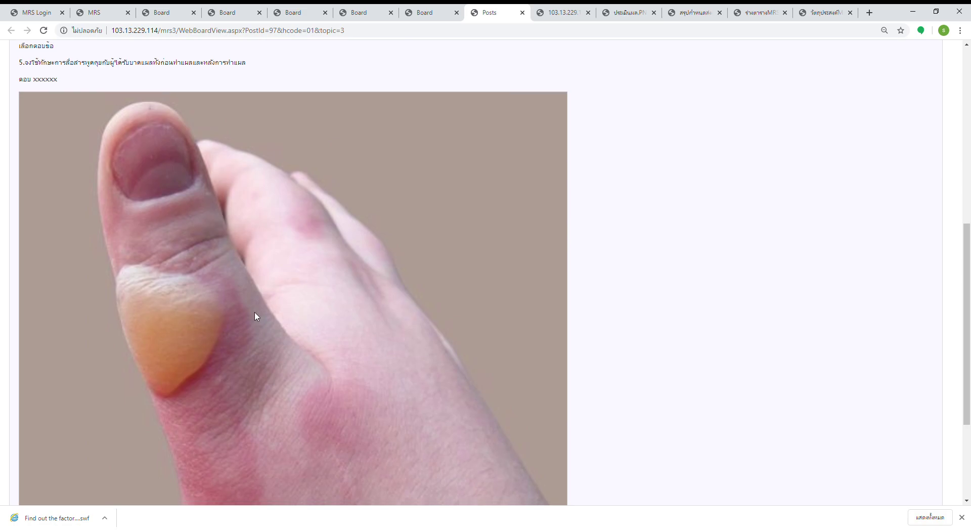
scroll(270, 335, "up", 7)
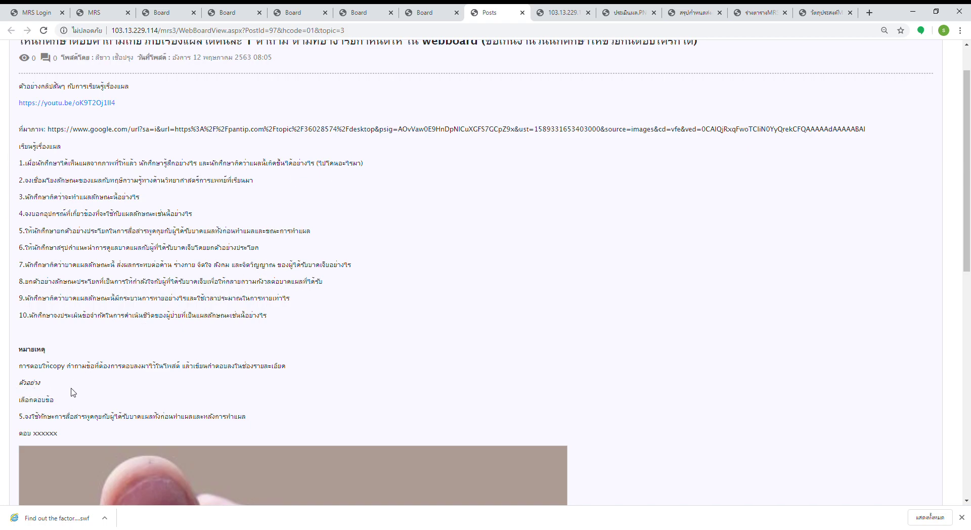
scroll(71, 396, "down", 4)
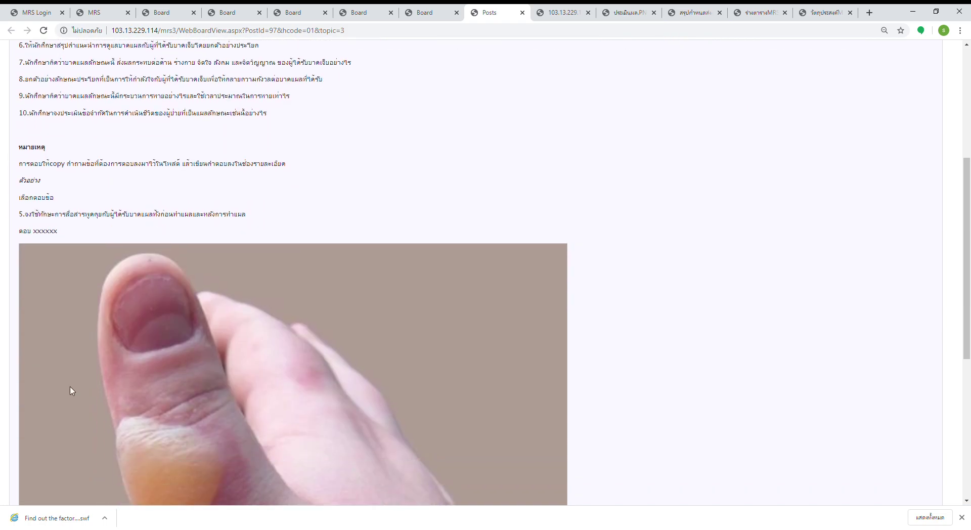
scroll(91, 392, "down", 6)
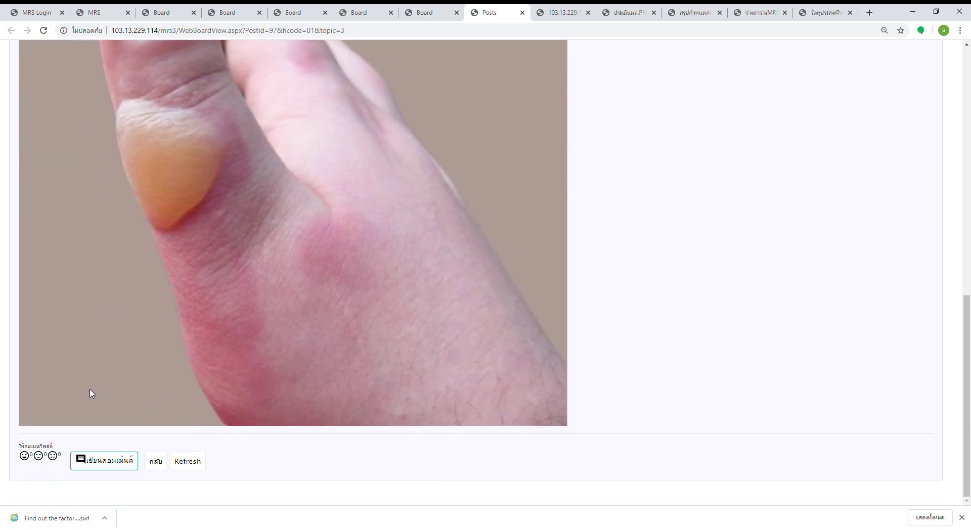
left_click(104, 462)
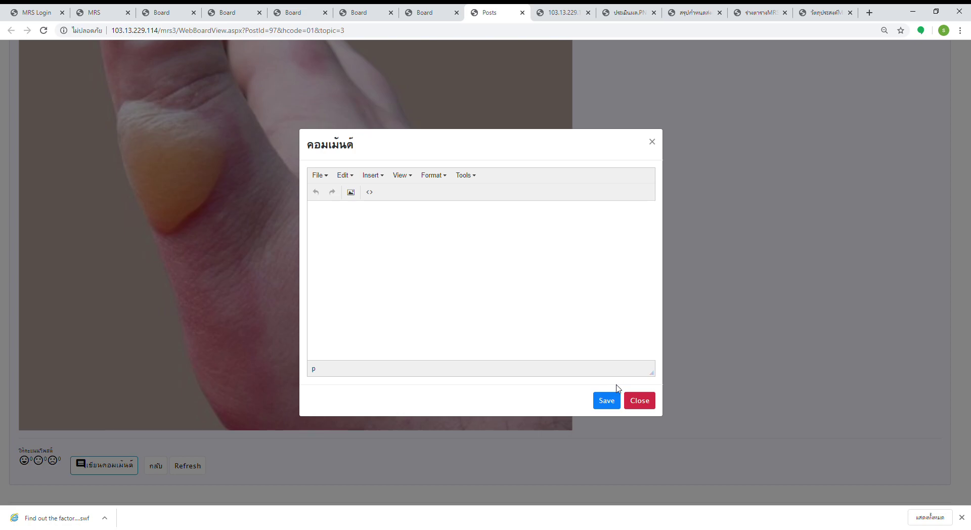
left_click(640, 400)
Return to station 01-จักราช's topic list through the home page and open the Reflective book board.
scroll(527, 338, "up", 15)
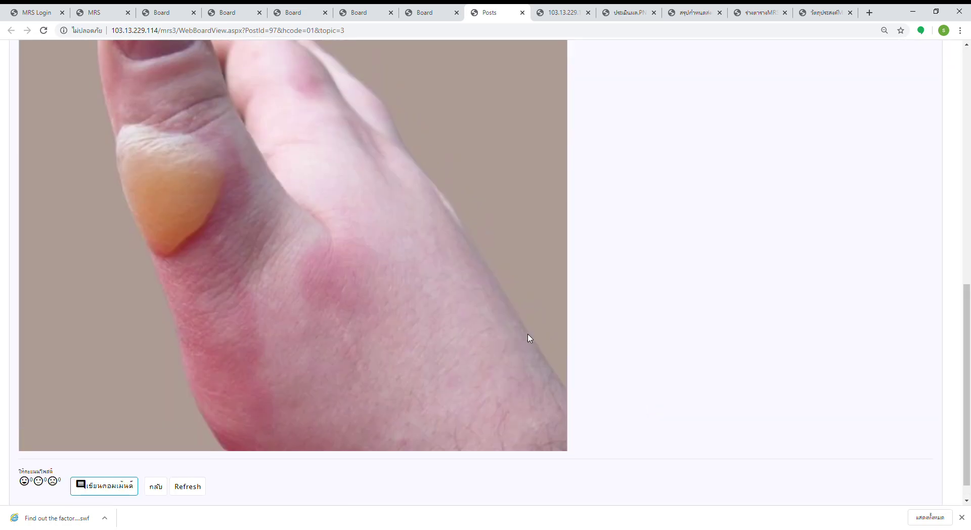
left_click(20, 53)
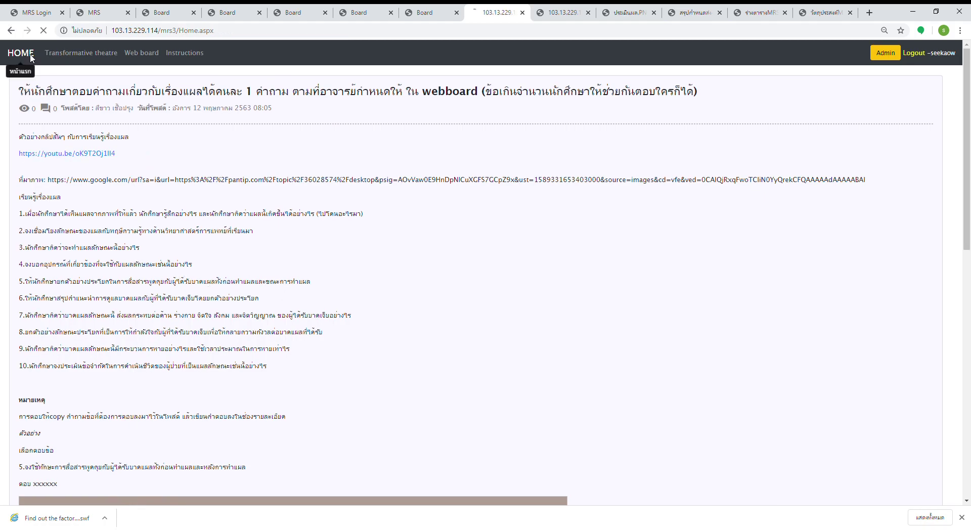
left_click(65, 185)
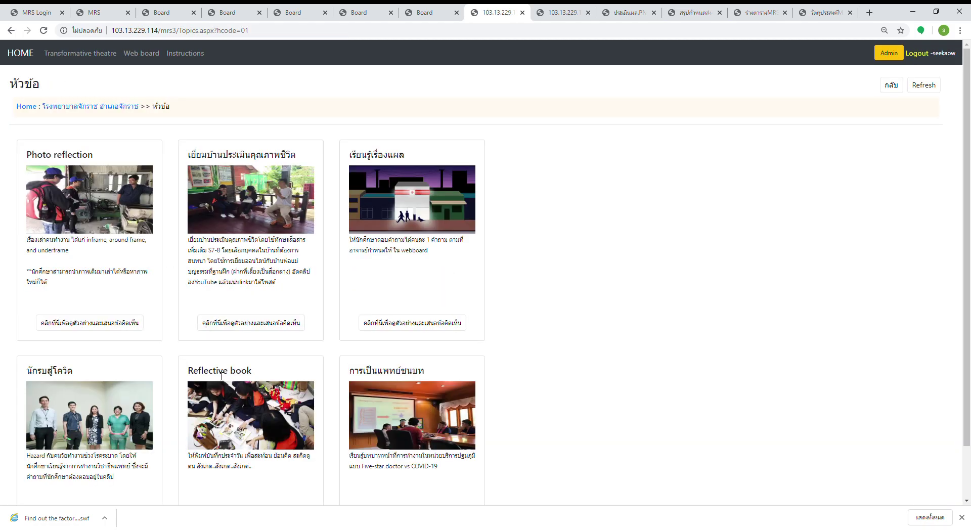
scroll(223, 375, "down", 1)
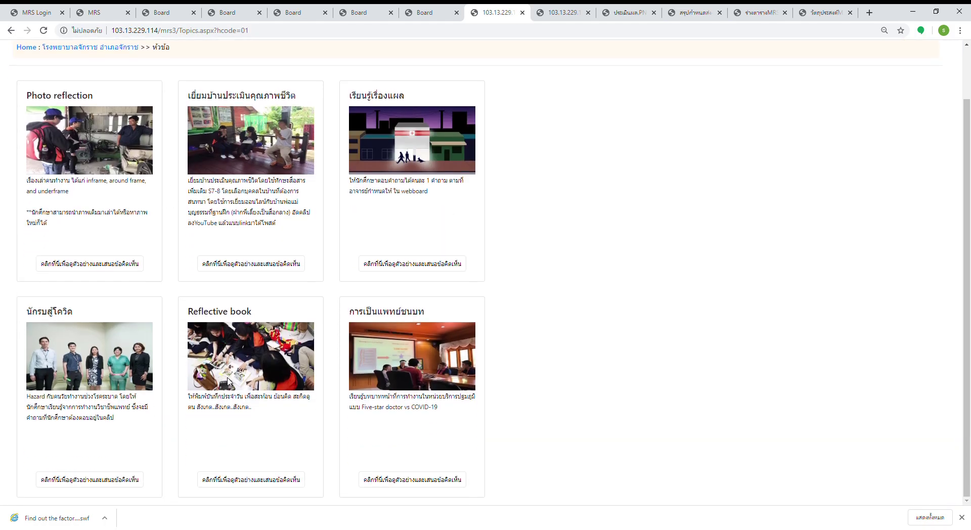
left_click(259, 478)
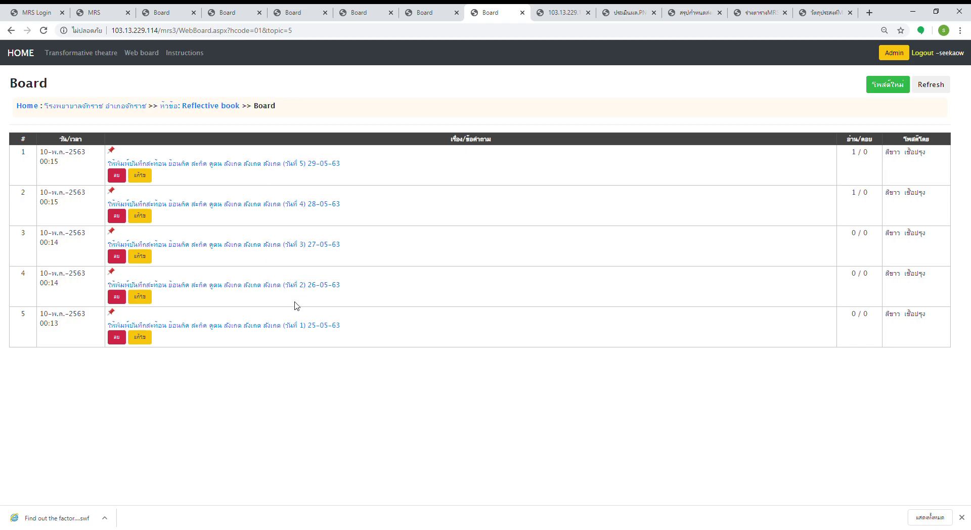
Open the day 1 (25-05-63) Reflective book post, demonstrate writing in its comment editor, and discard the comment without saving.
left_click(297, 325)
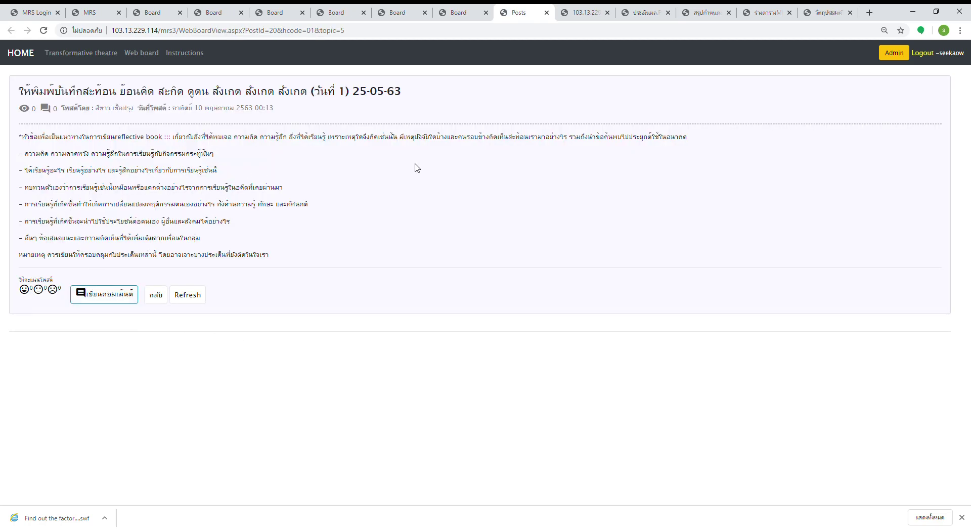
left_click(112, 298)
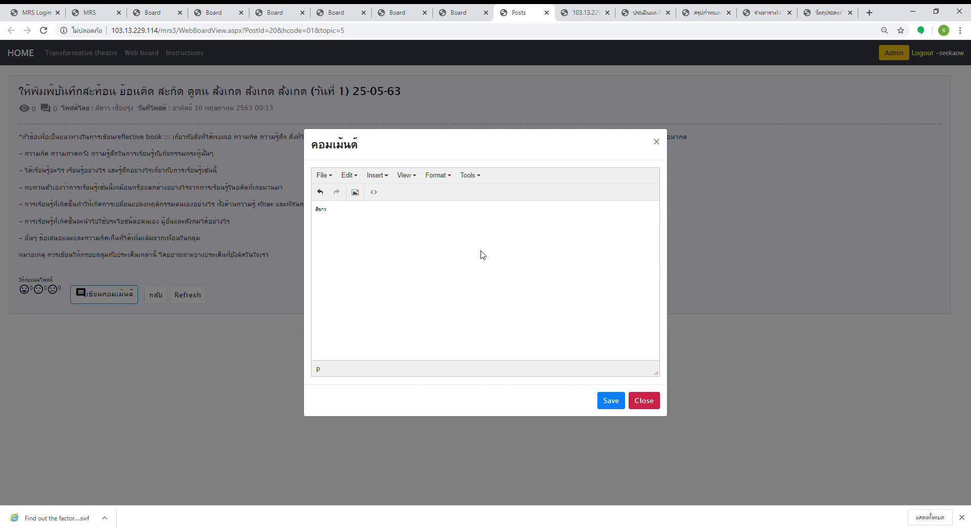
key("Return")
type("กดสว")
key("BackSpace")
key("BackSpace")
key("BackSpace")
key("BackSpace")
key("BackSpace")
left_click(656, 142)
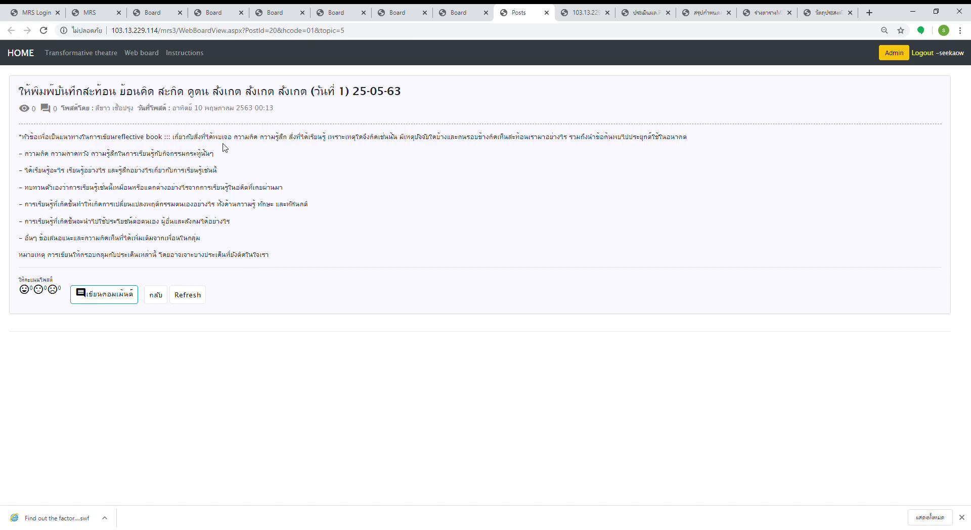
Show the Web board page and its new-post form from the home page, then return home without posting.
left_click(29, 53)
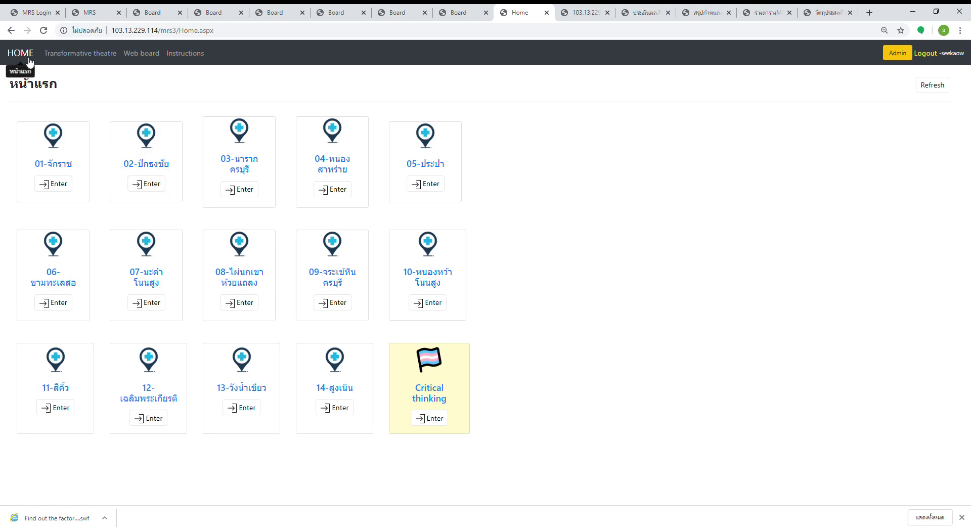
left_click(150, 58)
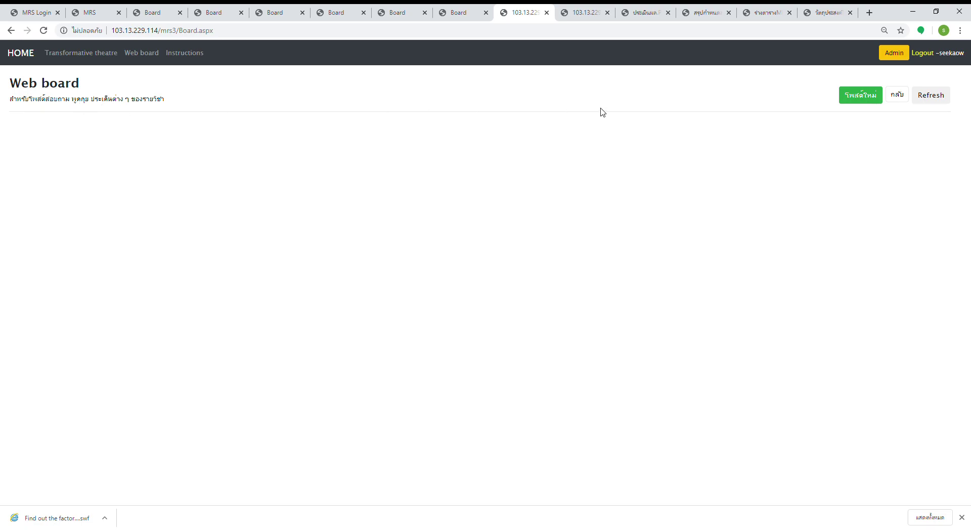
left_click(851, 105)
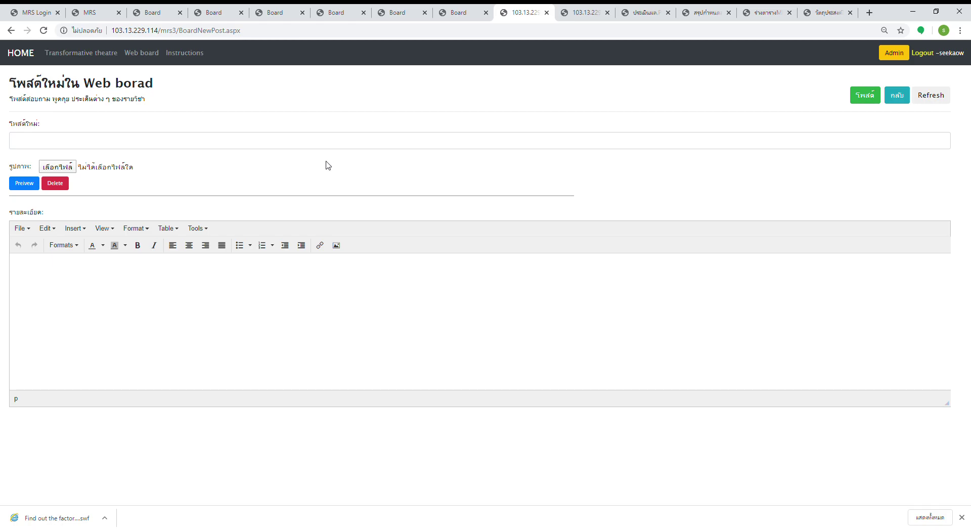
left_click(22, 54)
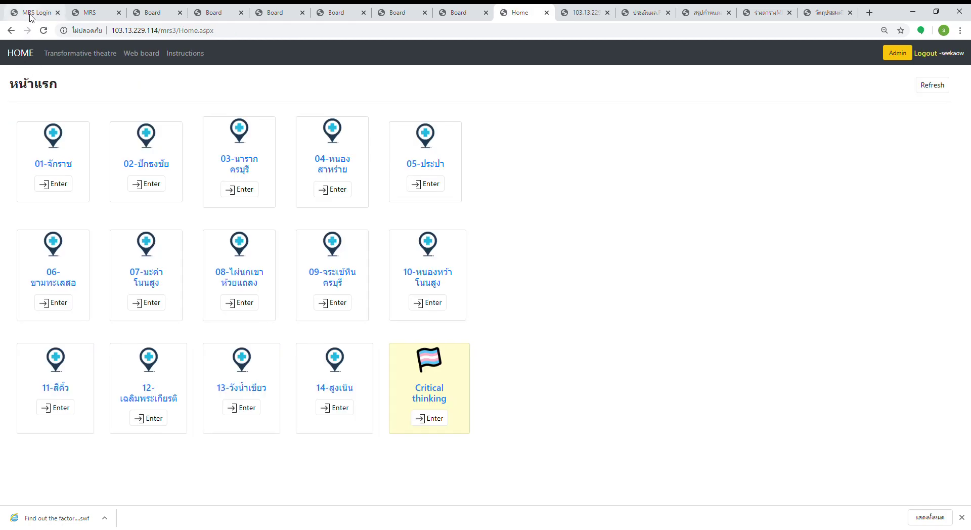
Switch to the MRS-SUT site and sign in again with the account's username and password.
left_click(90, 14)
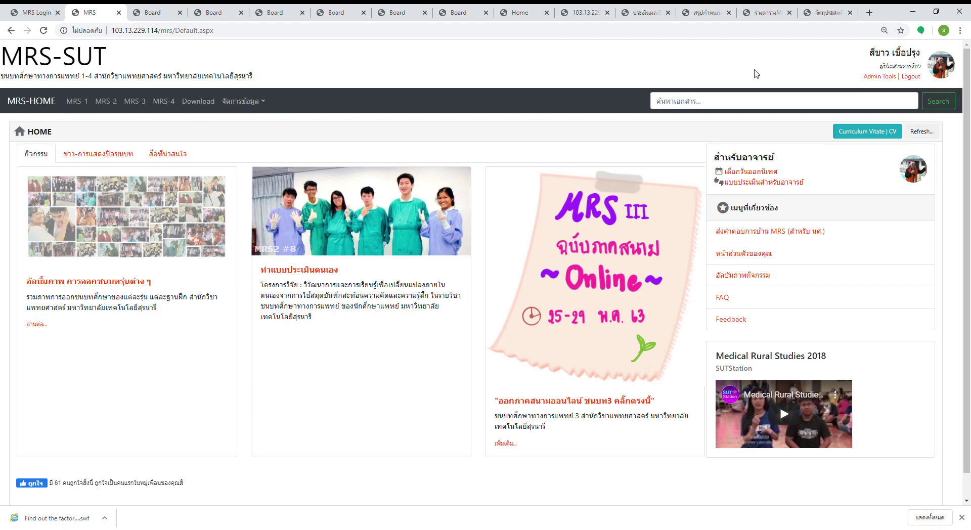
left_click(885, 77)
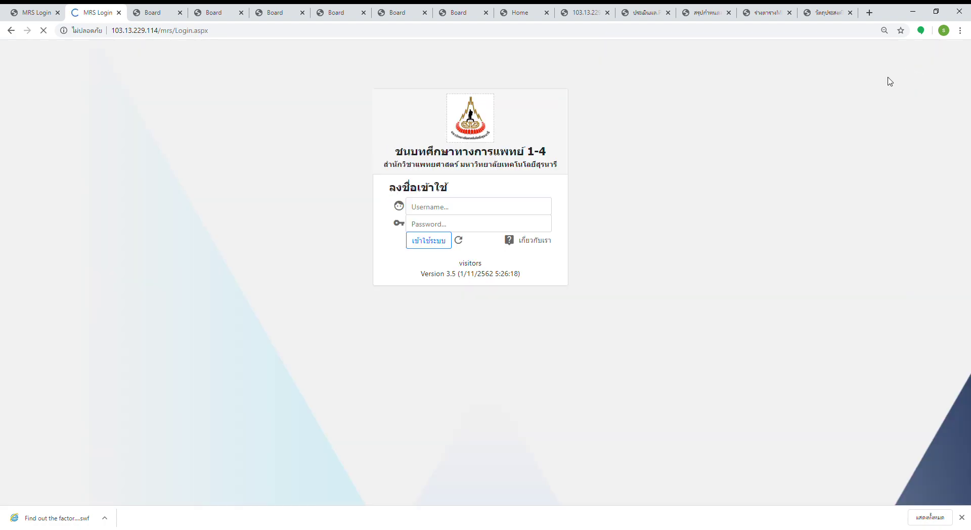
left_click(510, 205)
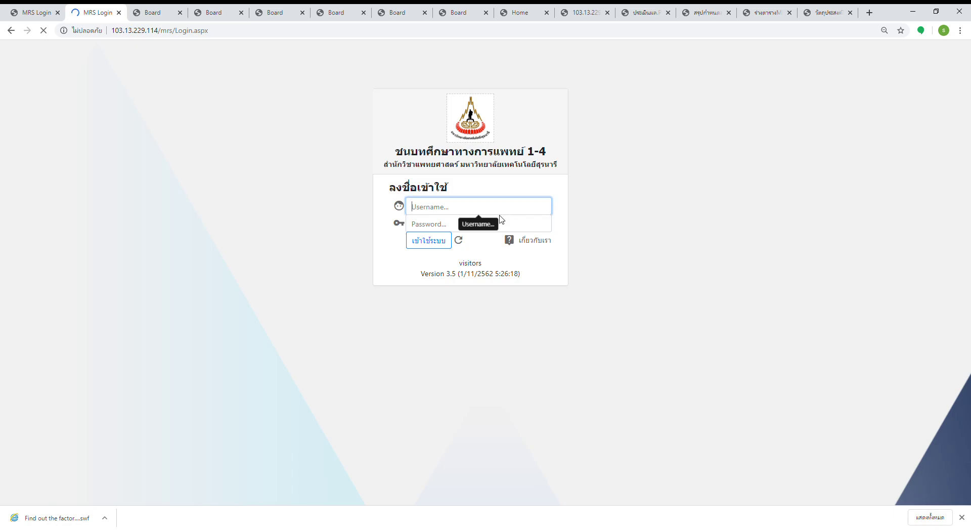
left_click(488, 229)
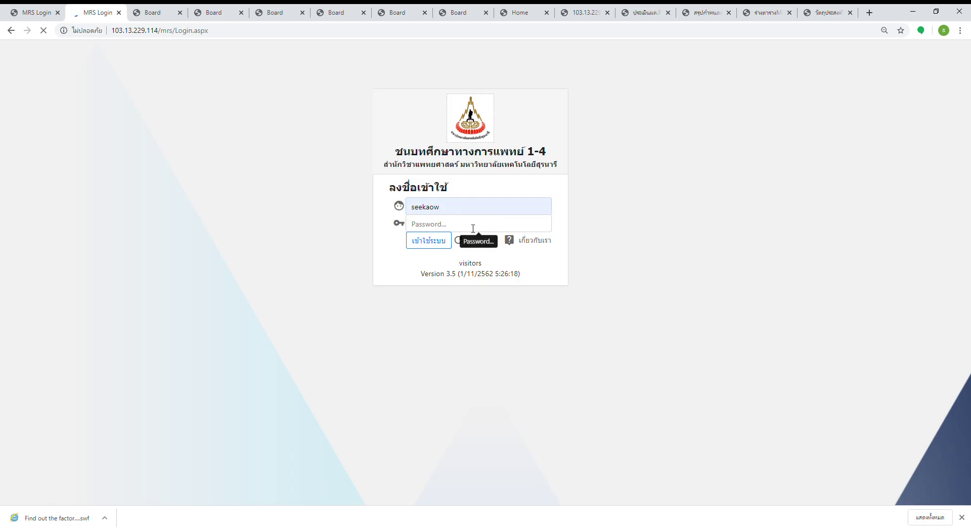
left_click(464, 228)
type("••••")
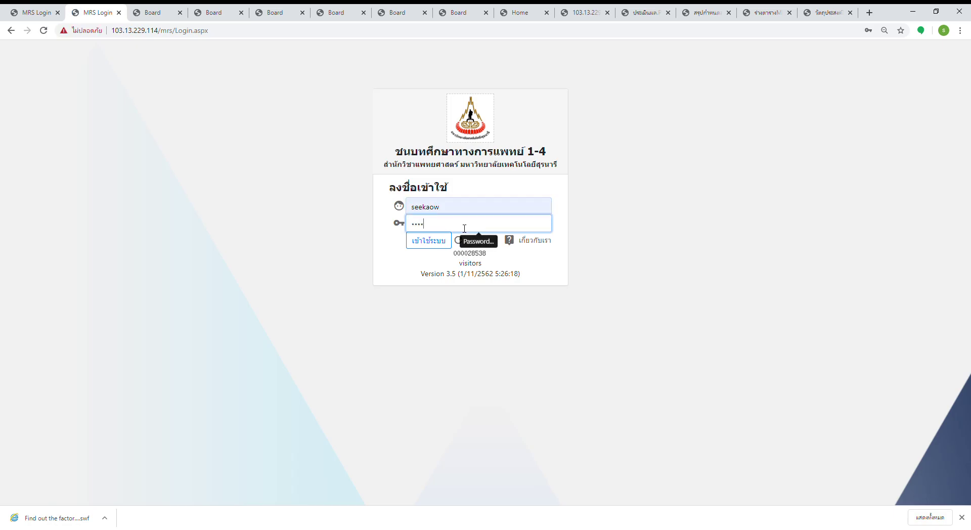
type("•")
key("Return")
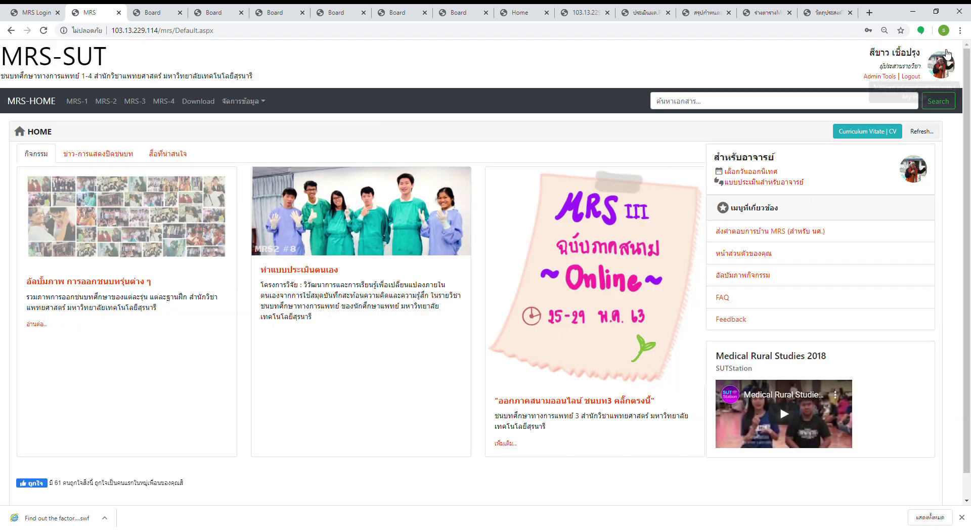
Open the feedback form from the account's My Page, choose a recipient by searching for a name, and clear the recipient field.
left_click(905, 97)
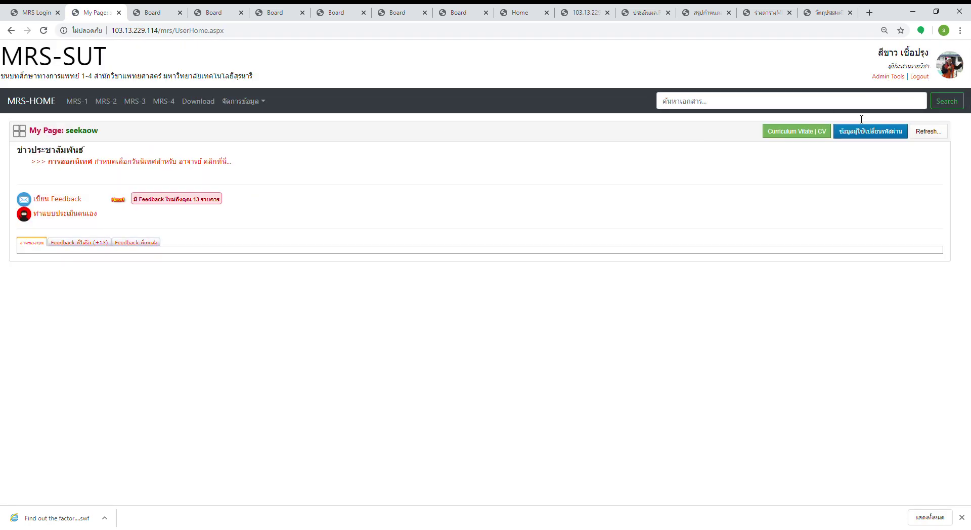
left_click(87, 200)
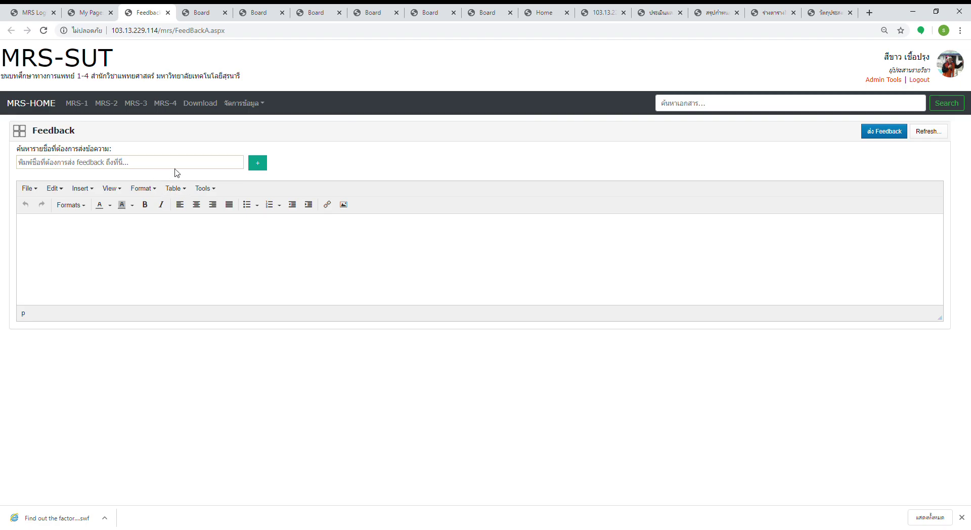
left_click(231, 169)
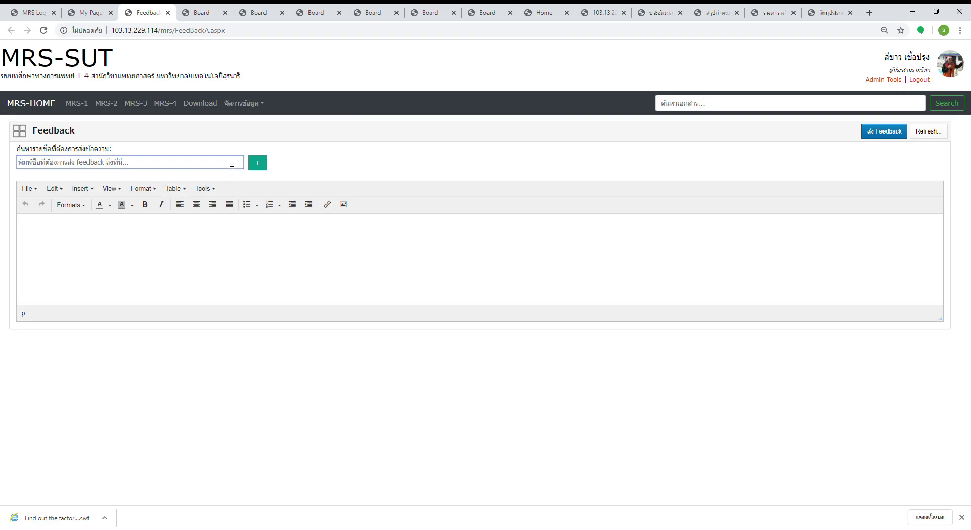
type("ปาริ")
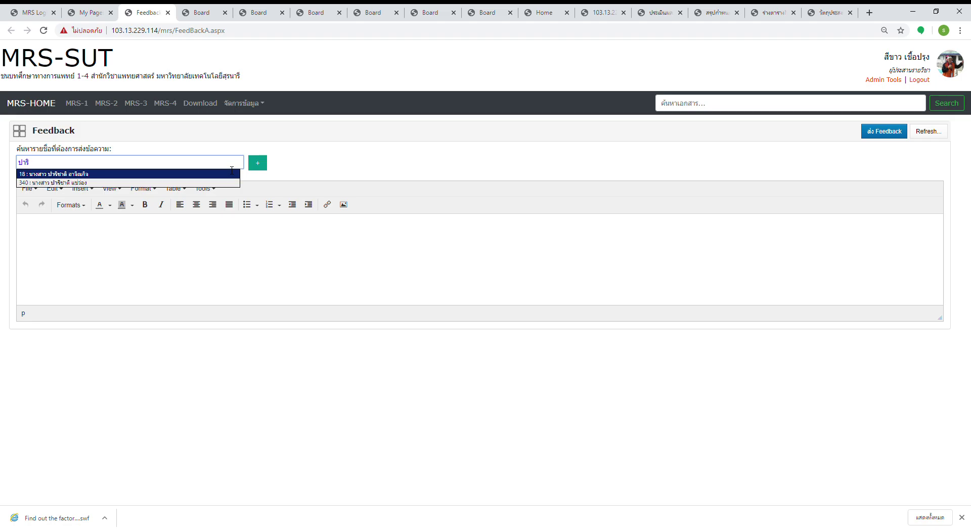
left_click(183, 183)
left_click(197, 249)
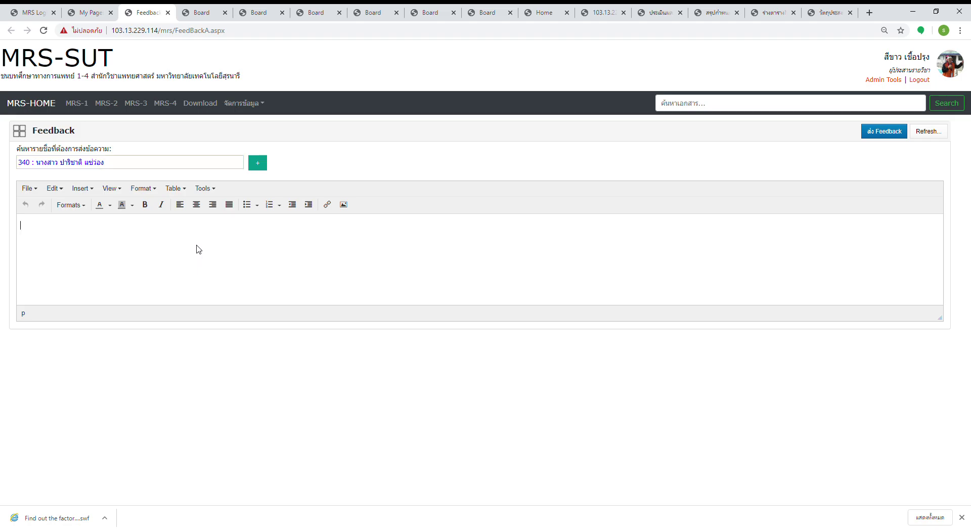
triple_click(186, 166)
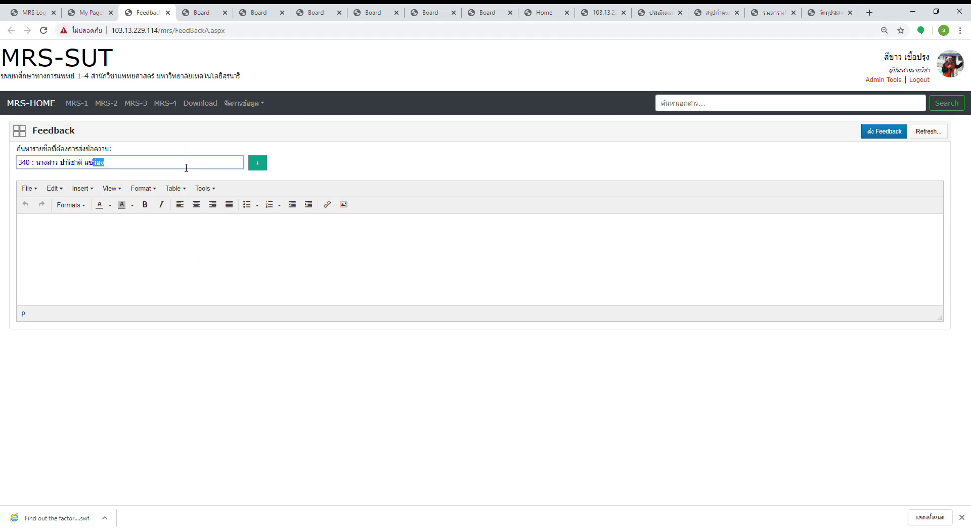
key("BackSpace")
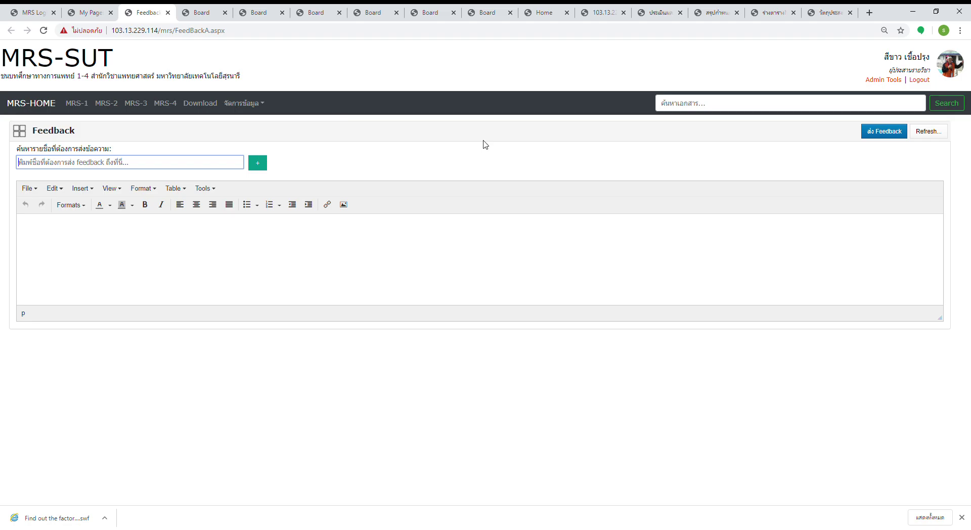
Return to My Page, review the received and sent feedback lists, and go back to the MRS-SUT home page.
left_click(963, 64)
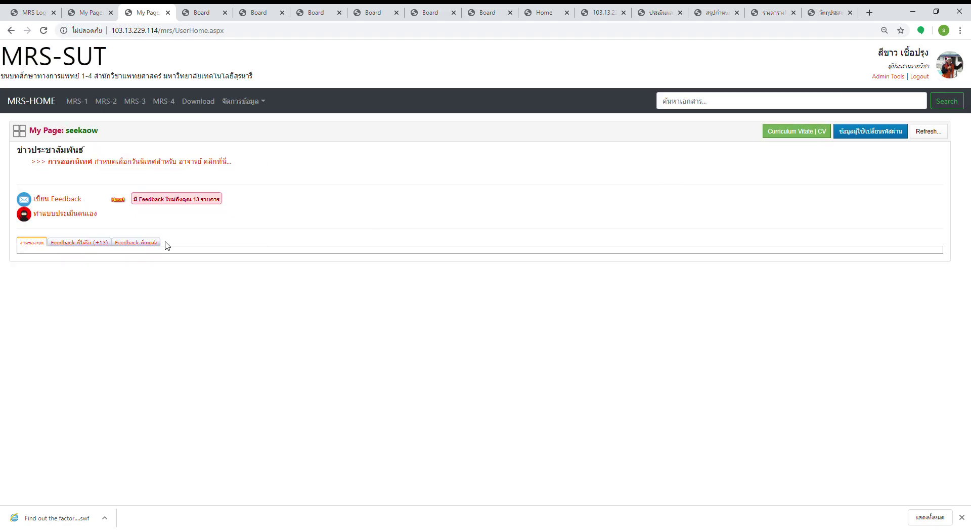
left_click(95, 245)
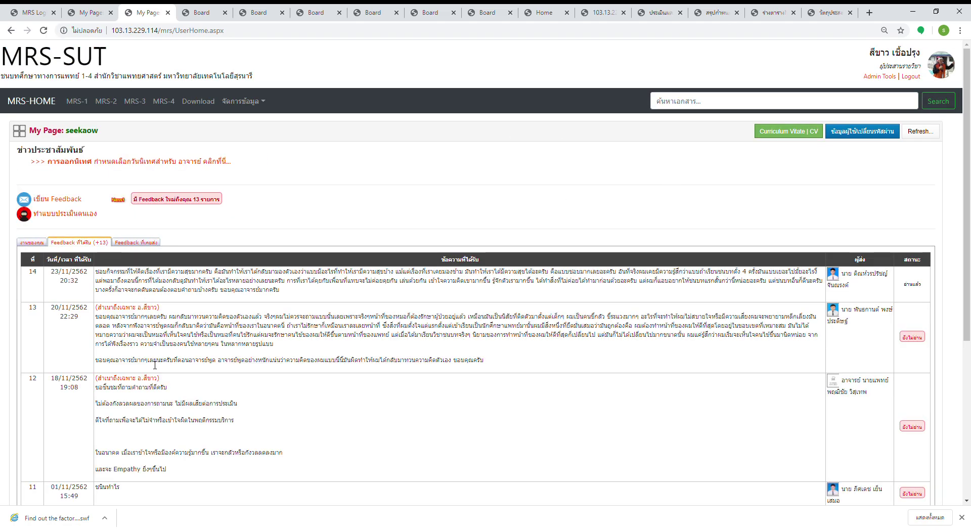
scroll(155, 364, "down", 5)
scroll(135, 260, "up", 5)
left_click(137, 243)
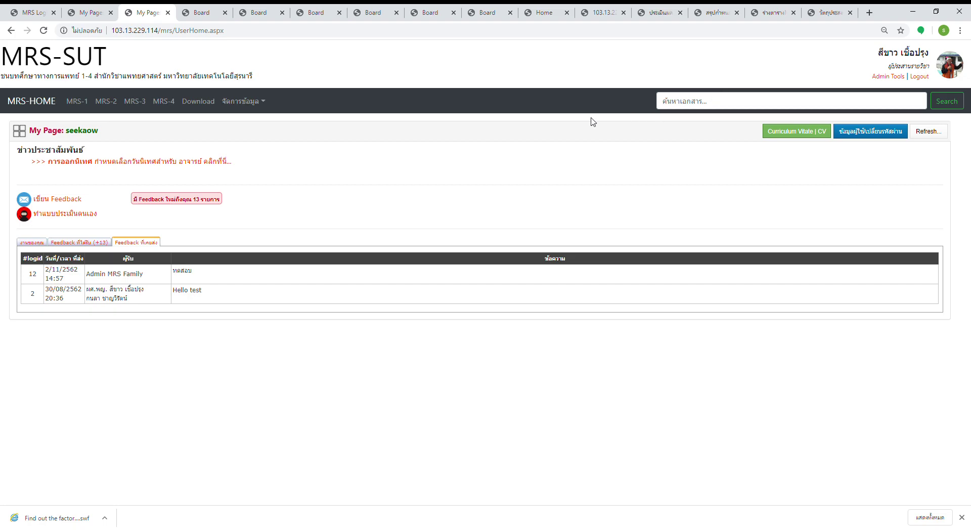
left_click(49, 110)
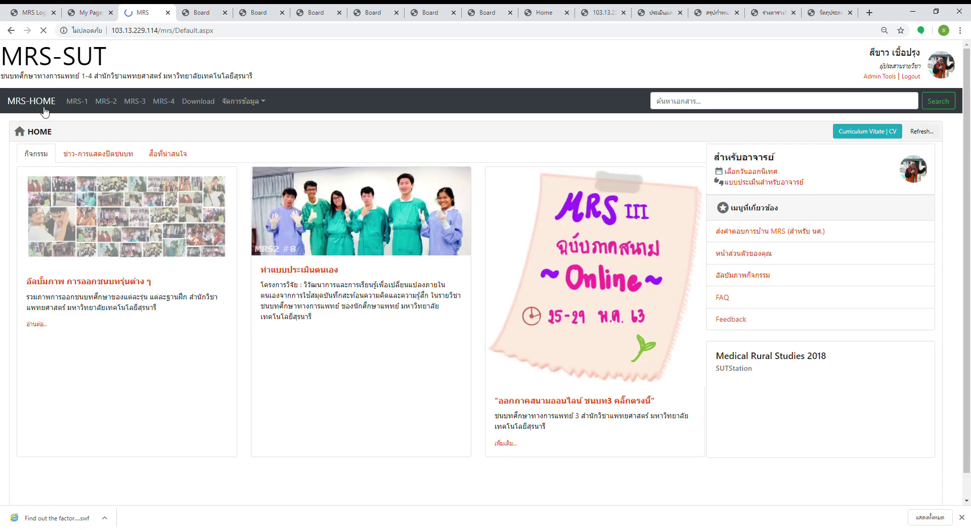